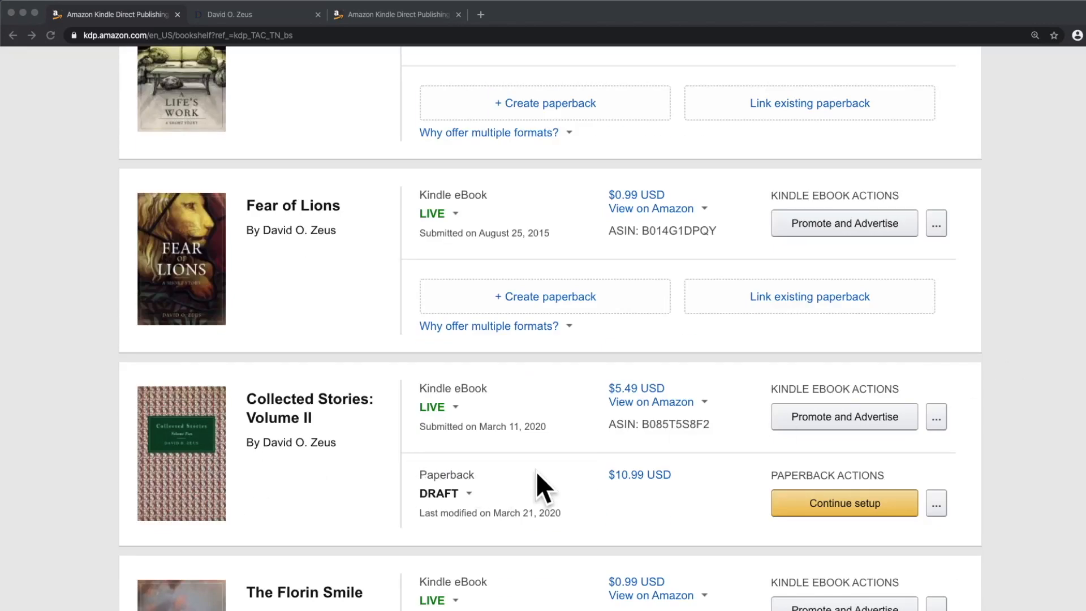
# Find Collected Stories: Volume II on the bookshelf and continue setting up its draft paperback edition.
pyautogui.scroll(20, 710, 490)
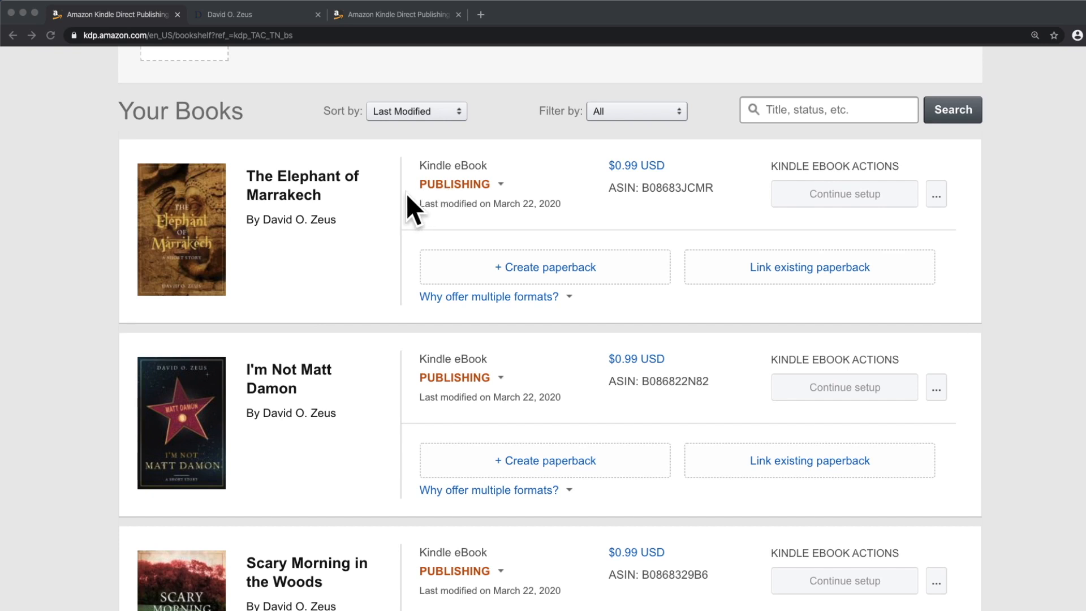
pyautogui.scroll(-5, 296, 286)
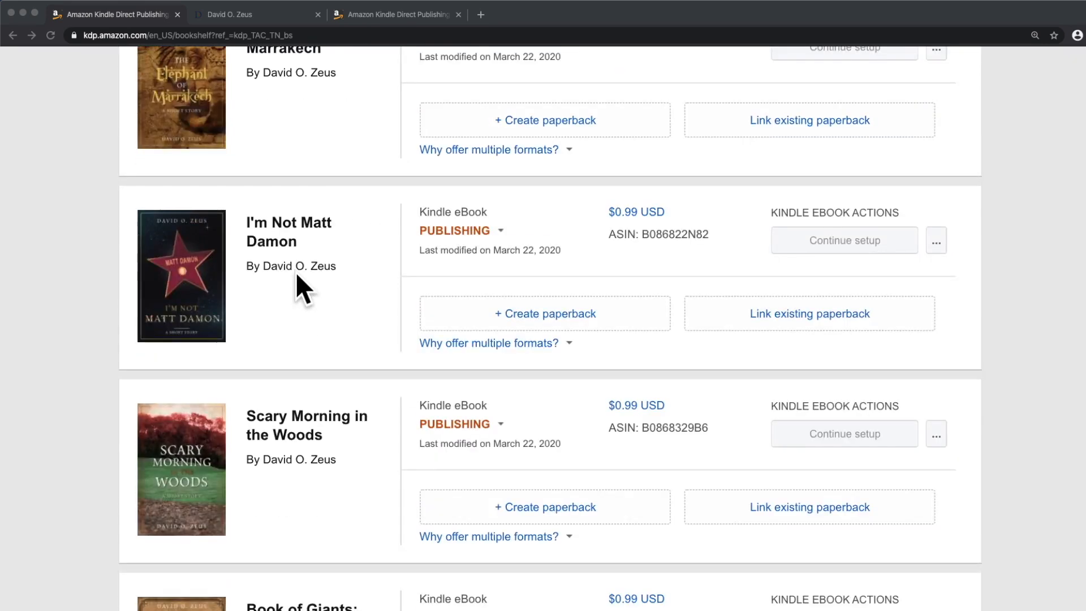
pyautogui.scroll(-12, 295, 272)
pyautogui.scroll(-3, 294, 272)
pyautogui.scroll(-1, 295, 273)
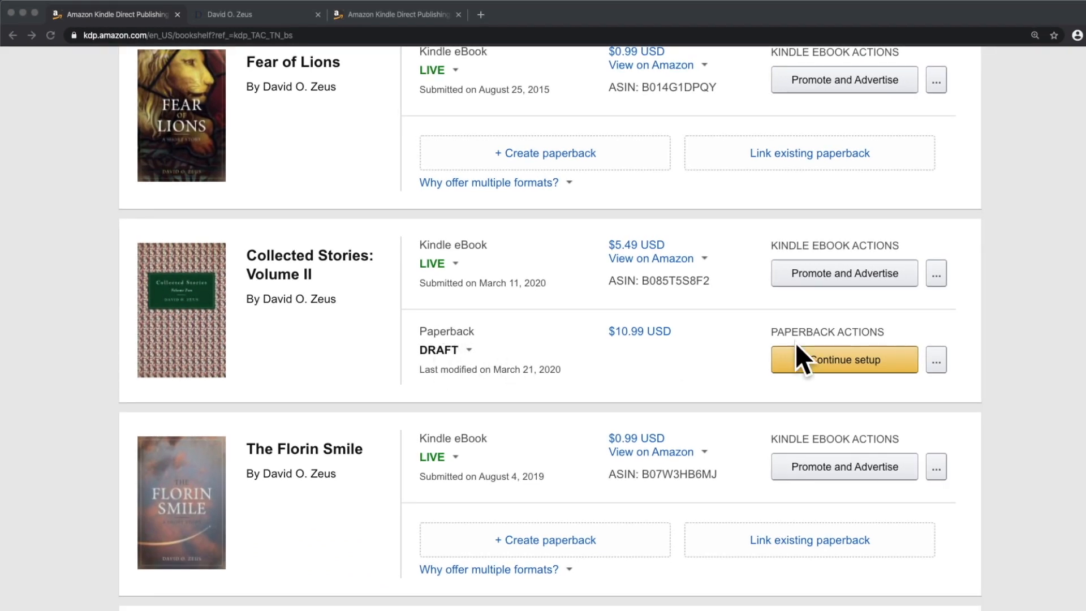
pyautogui.click(843, 356)
pyautogui.click(843, 356)
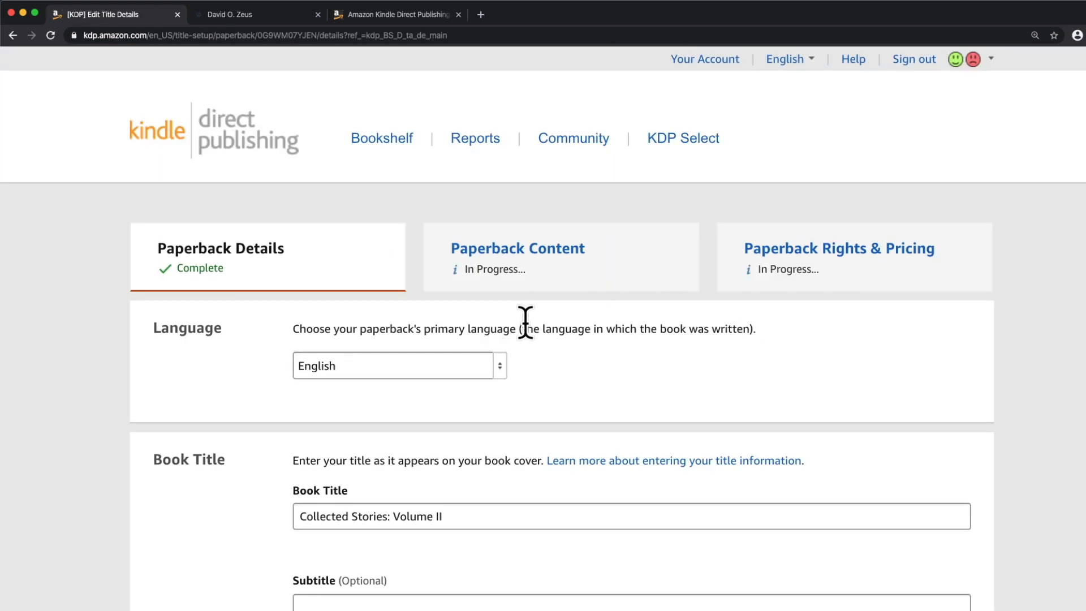
# Review the paperback details from language and title through series, edition, author, contributors, description, publishing rights and keywords.
pyautogui.scroll(-2, 522, 320)
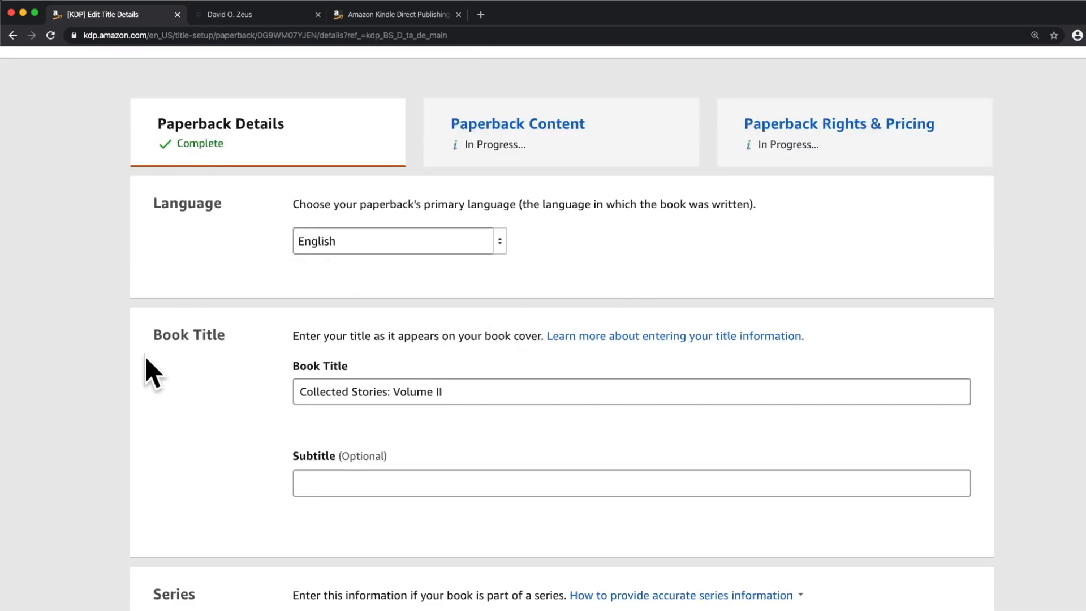
pyautogui.scroll(-2, 145, 356)
pyautogui.scroll(-4, 188, 308)
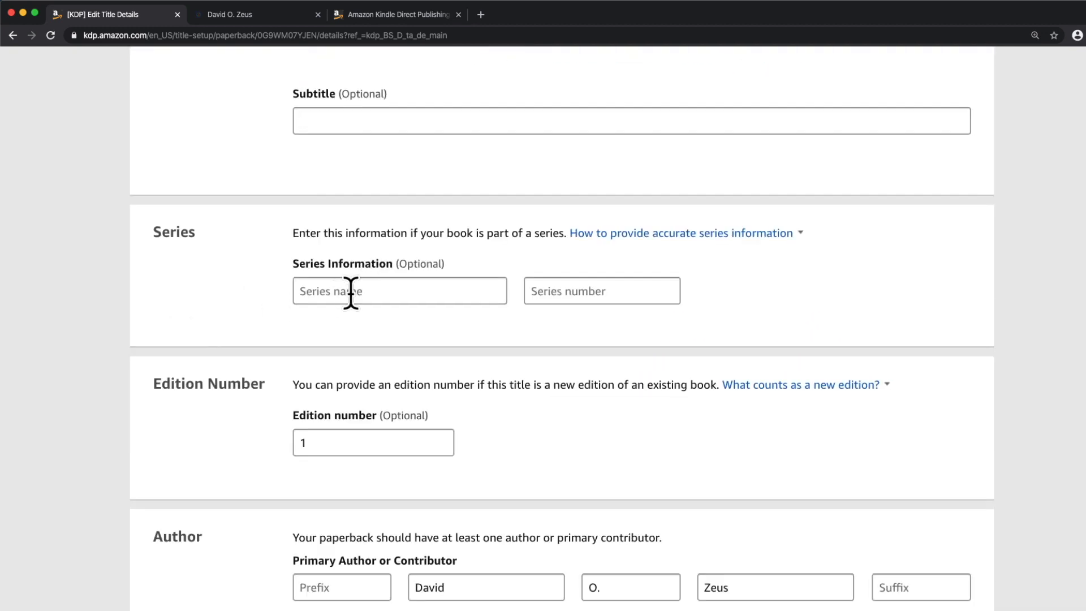
pyautogui.scroll(-3, 223, 302)
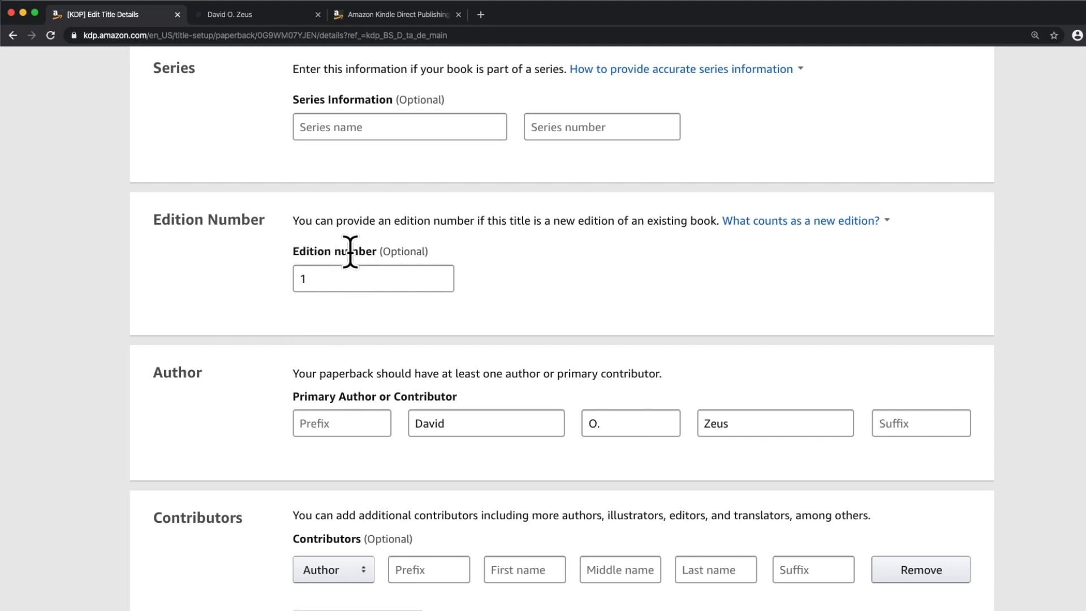
pyautogui.scroll(-5, 320, 249)
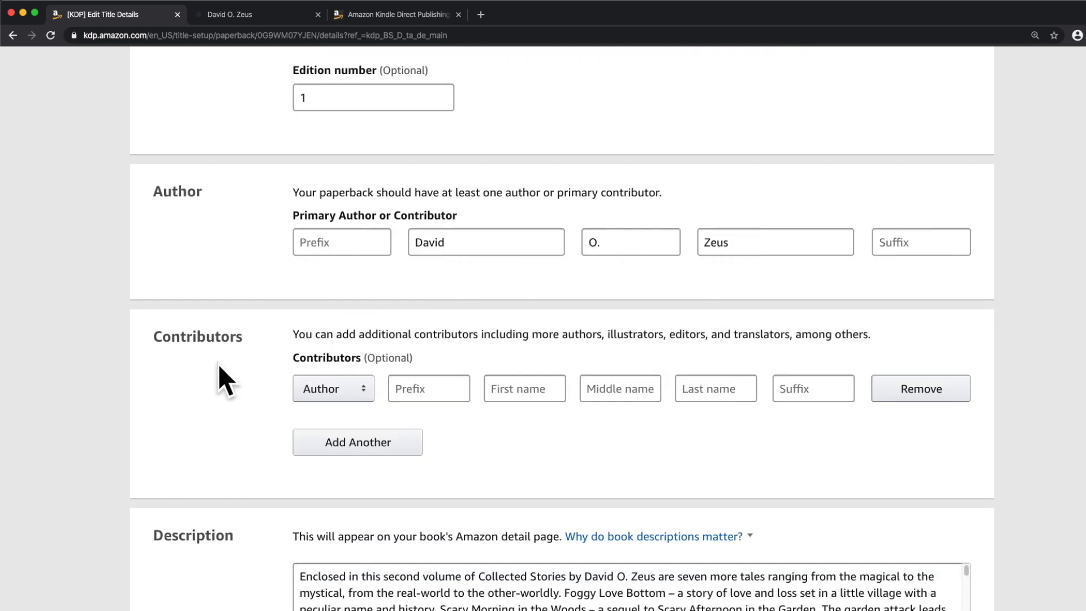
pyautogui.scroll(-2, 219, 375)
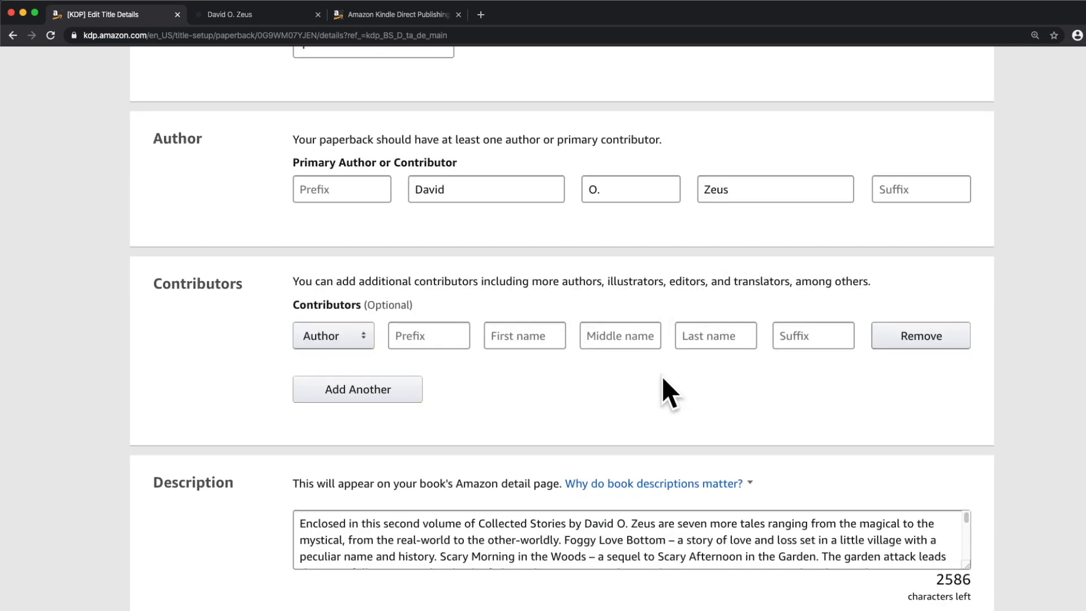
pyautogui.scroll(-2, 662, 375)
pyautogui.scroll(-1, 662, 369)
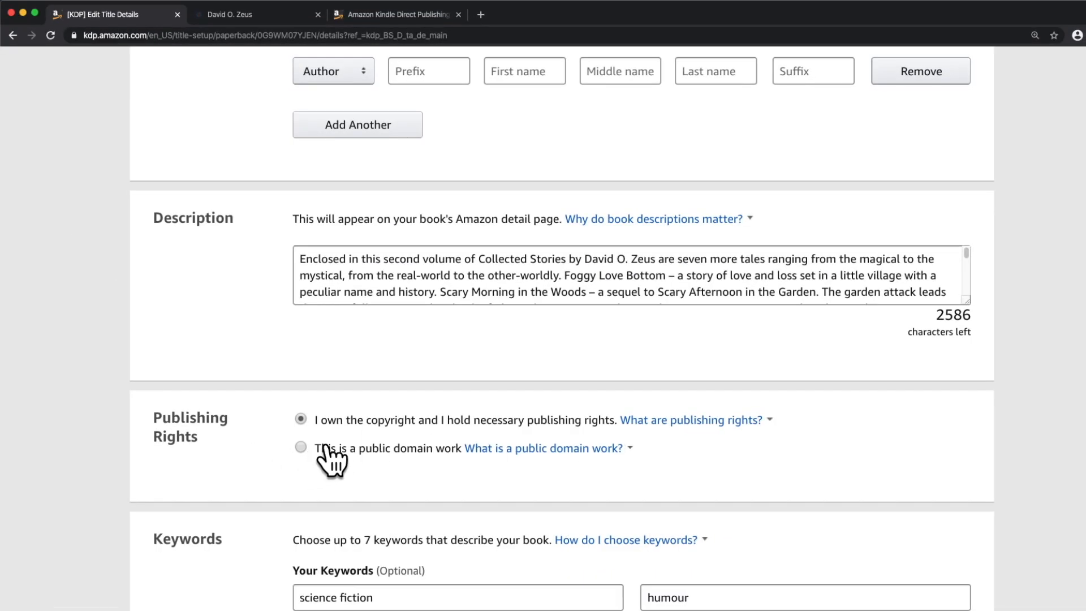
pyautogui.scroll(-2, 173, 444)
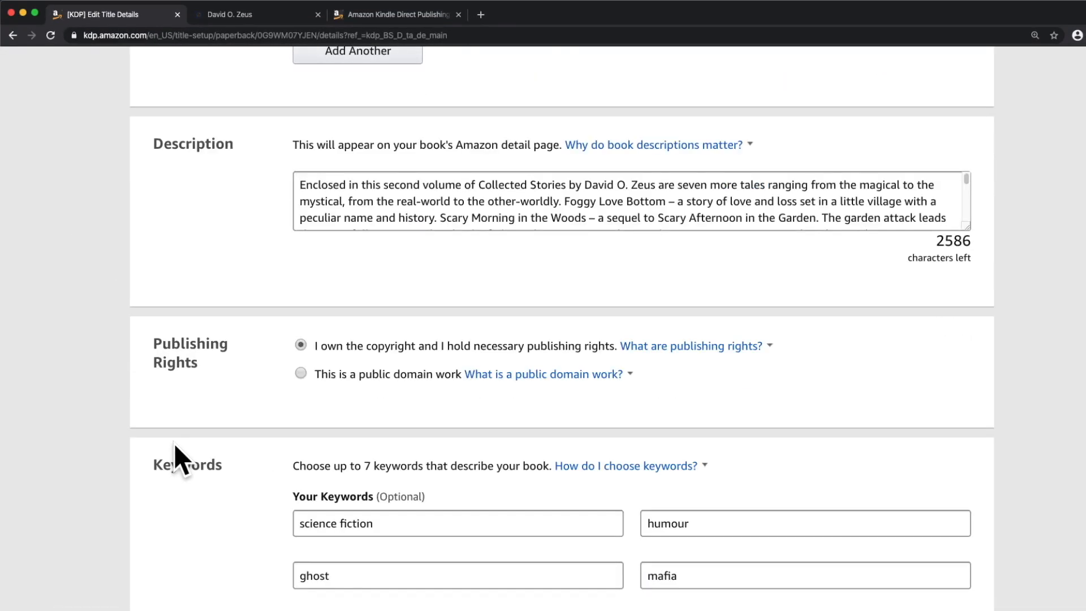
pyautogui.scroll(-2, 175, 443)
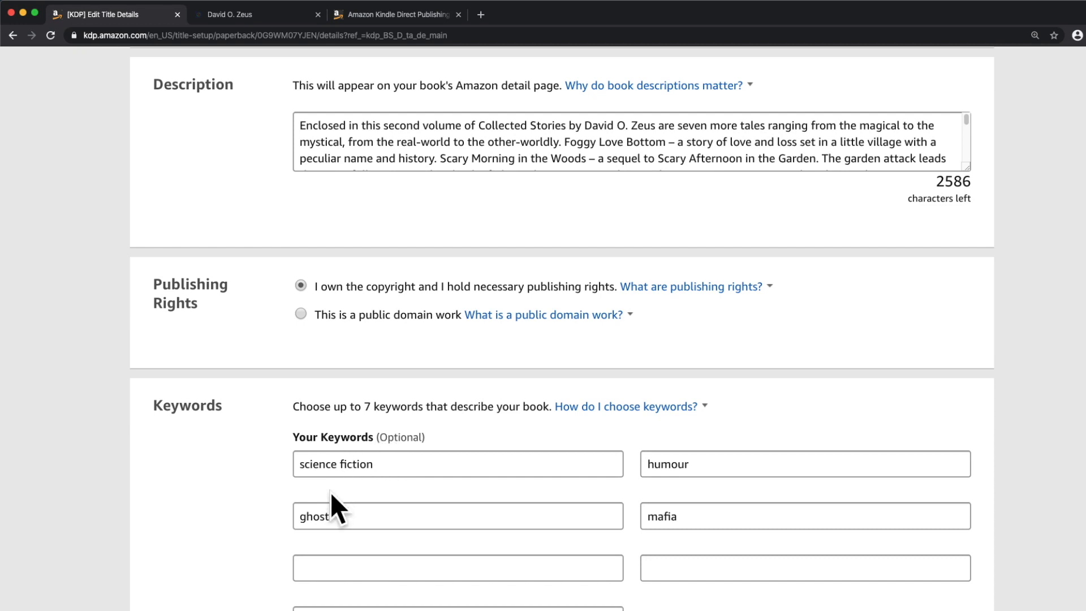
pyautogui.scroll(-4, 417, 473)
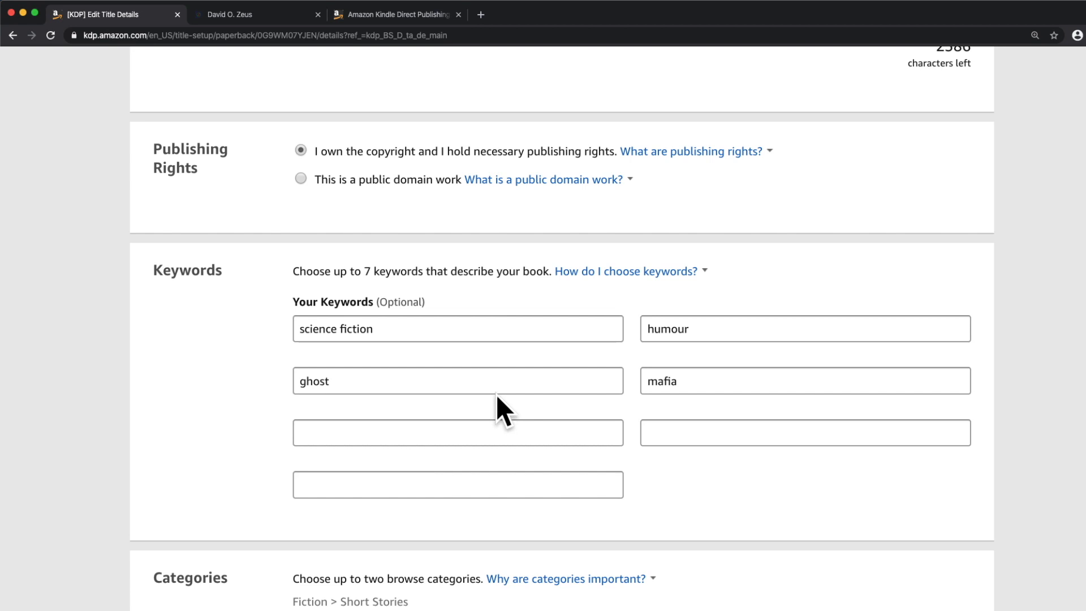
pyautogui.scroll(-4, 496, 394)
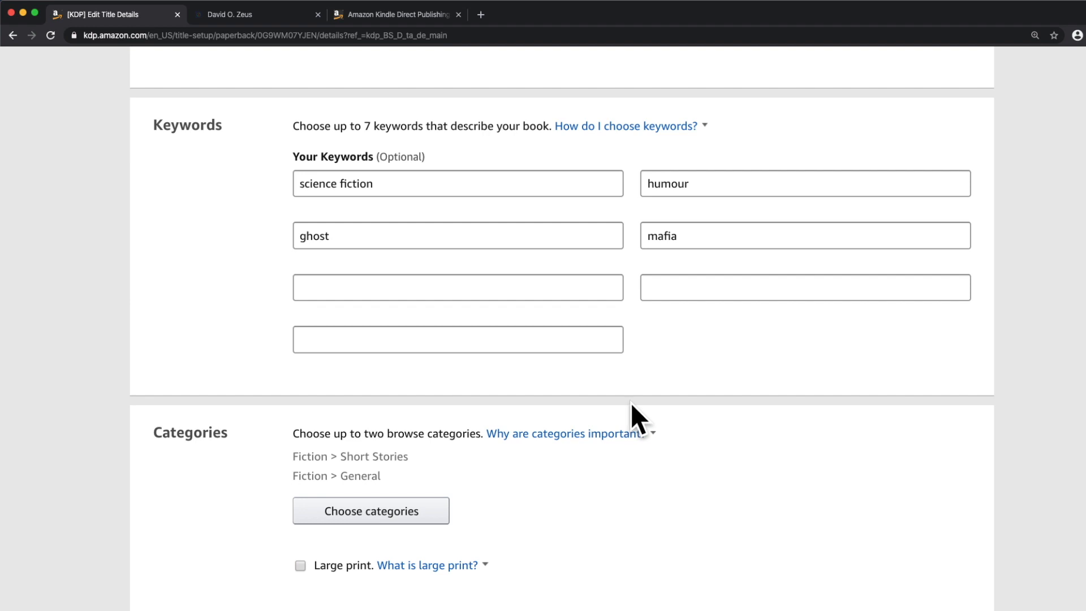
# Read the explanation of why browse categories are important, closing it when done.
pyautogui.click(591, 432)
pyautogui.click(245, 484)
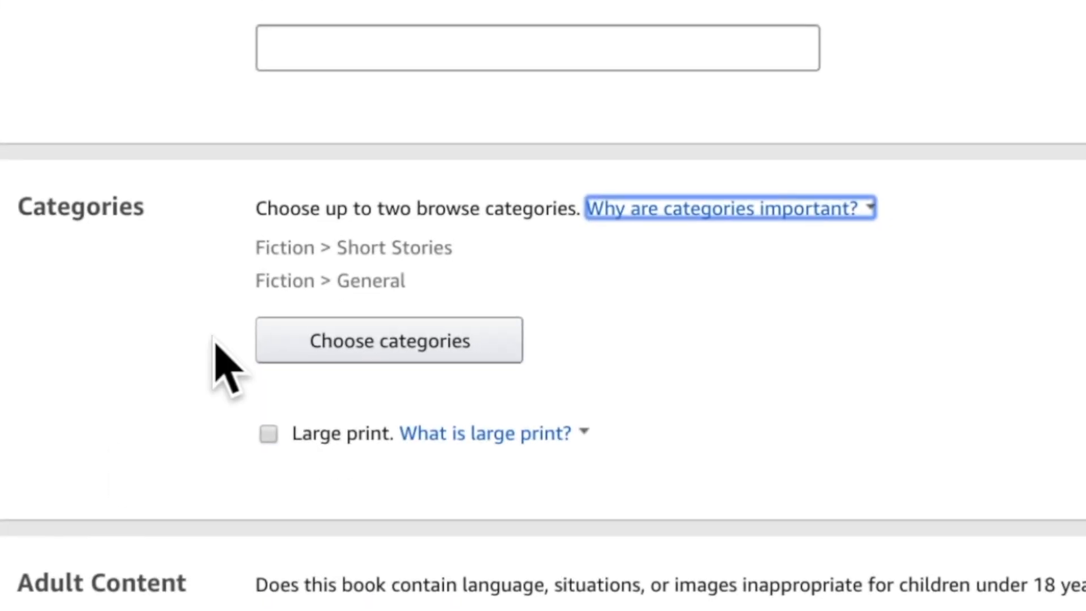
pyautogui.click(766, 209)
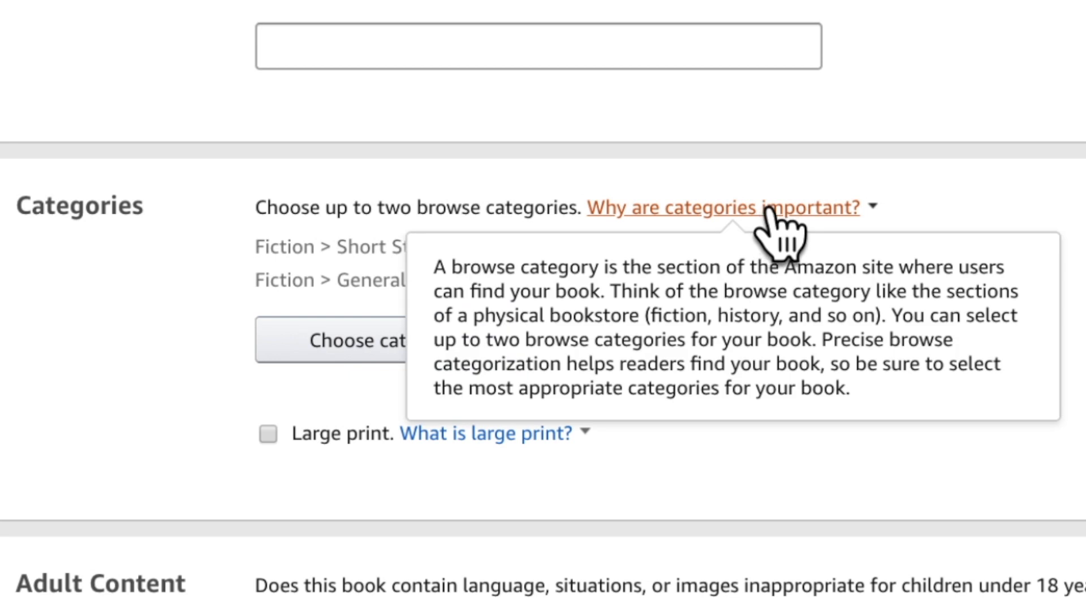
pyautogui.click(129, 315)
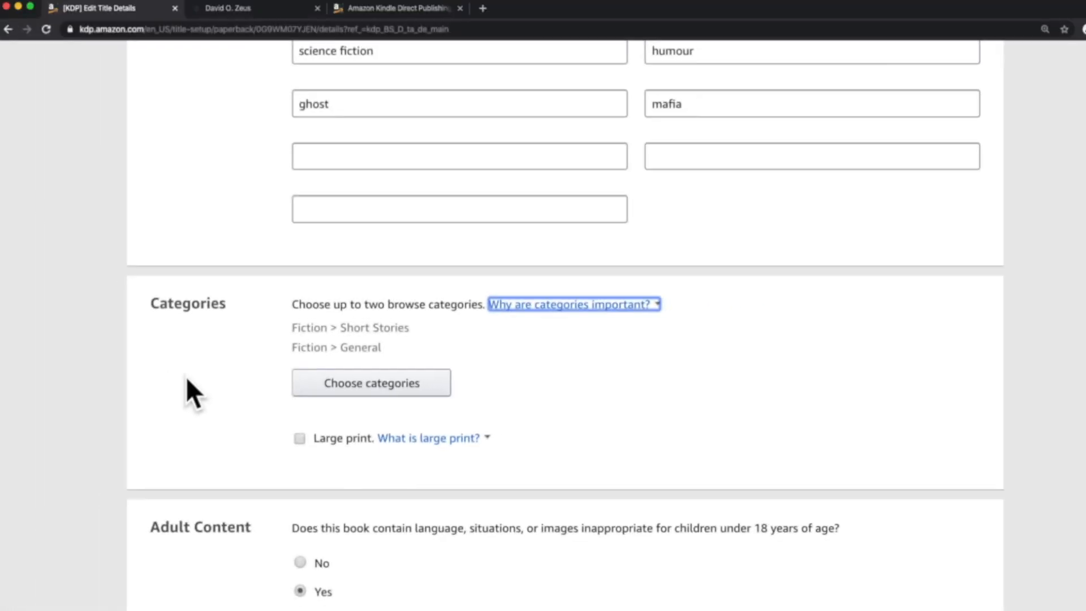
# Check the categories and adult content answer, and save the paperback details to continue to the content stage.
pyautogui.scroll(-3, 109, 345)
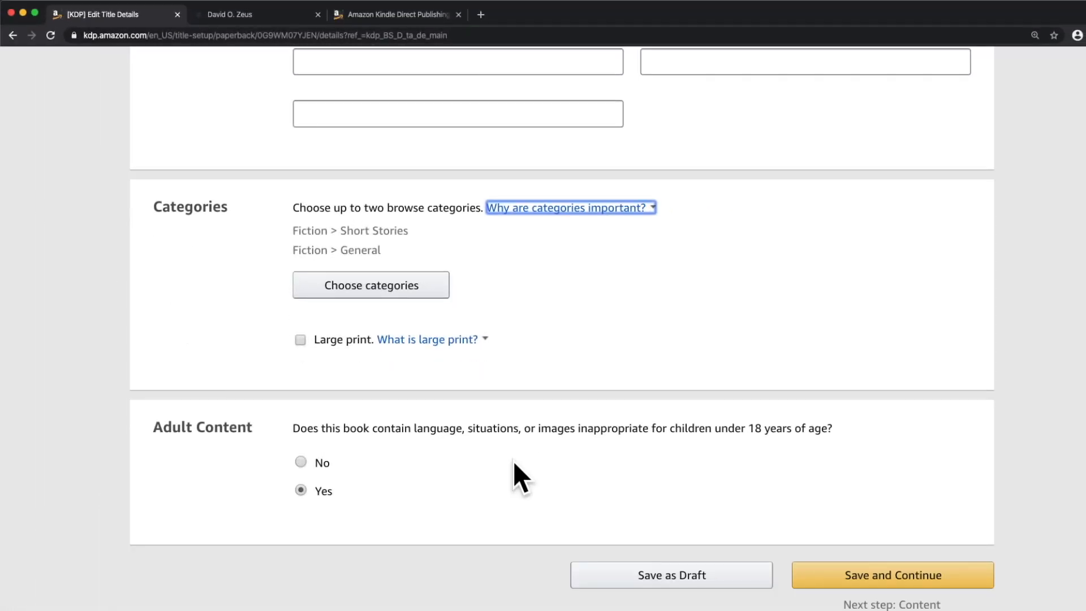
pyautogui.scroll(-3, 514, 460)
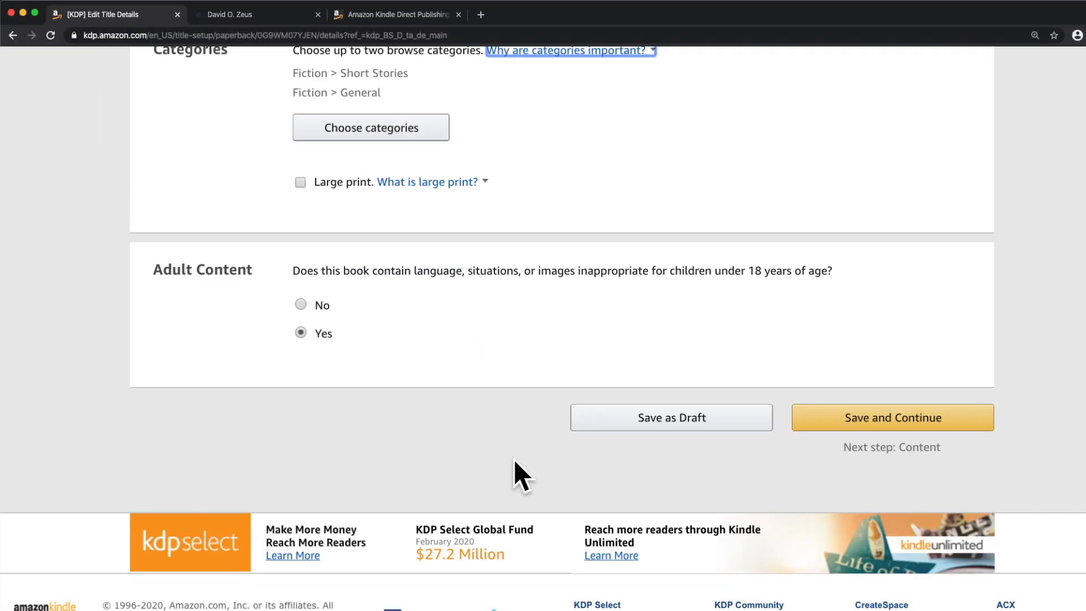
pyautogui.scroll(1, 644, 324)
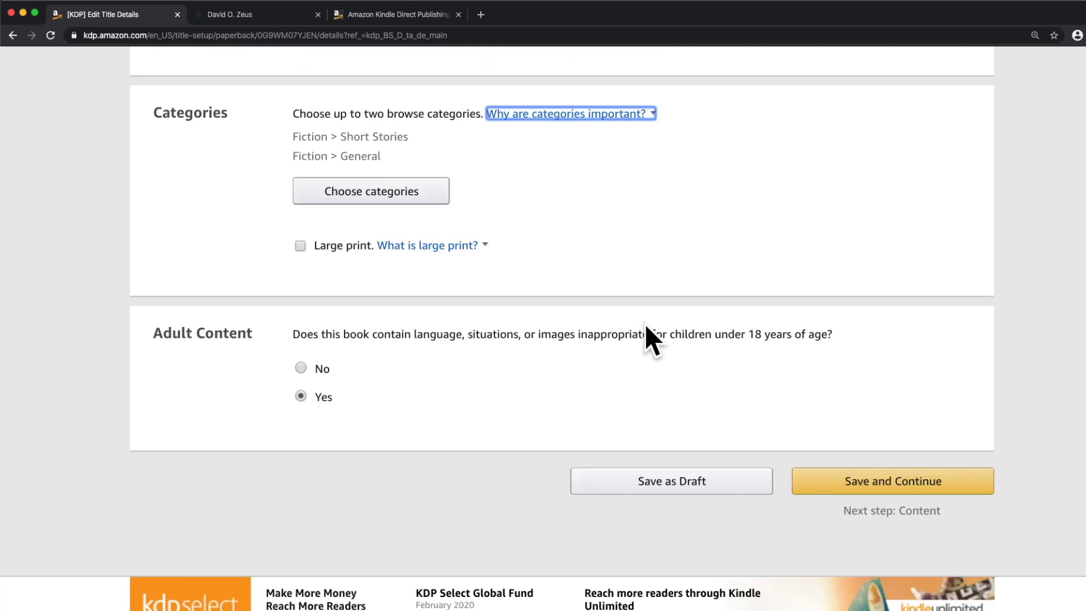
pyautogui.click(894, 476)
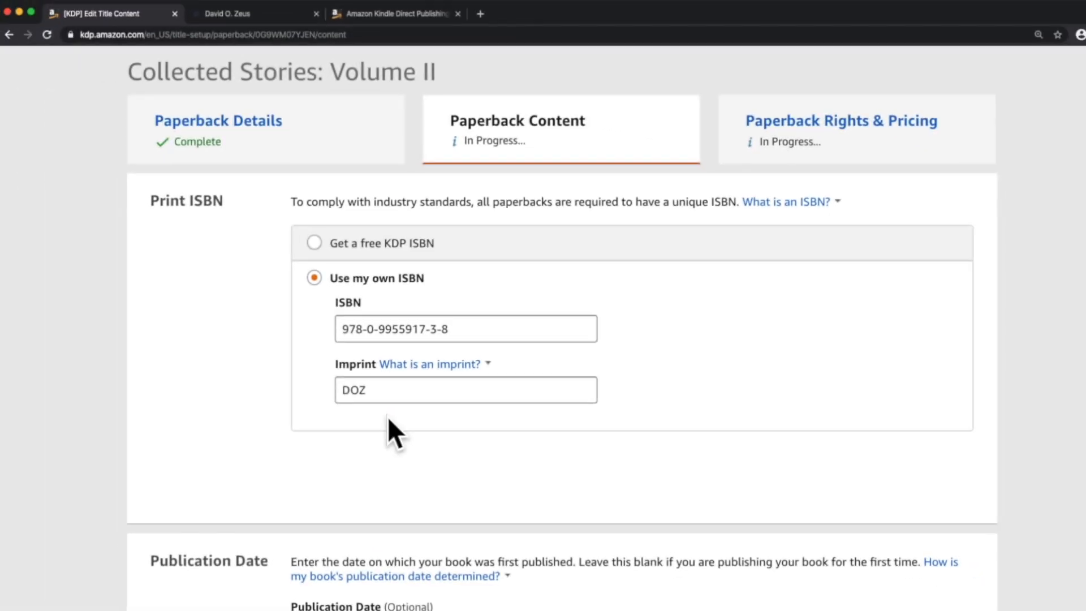
# Examine the publication date and the print options for paper type, trim size, bleed and cover finish, including the trim size help.
pyautogui.scroll(-5, 385, 424)
pyautogui.scroll(-2, 184, 422)
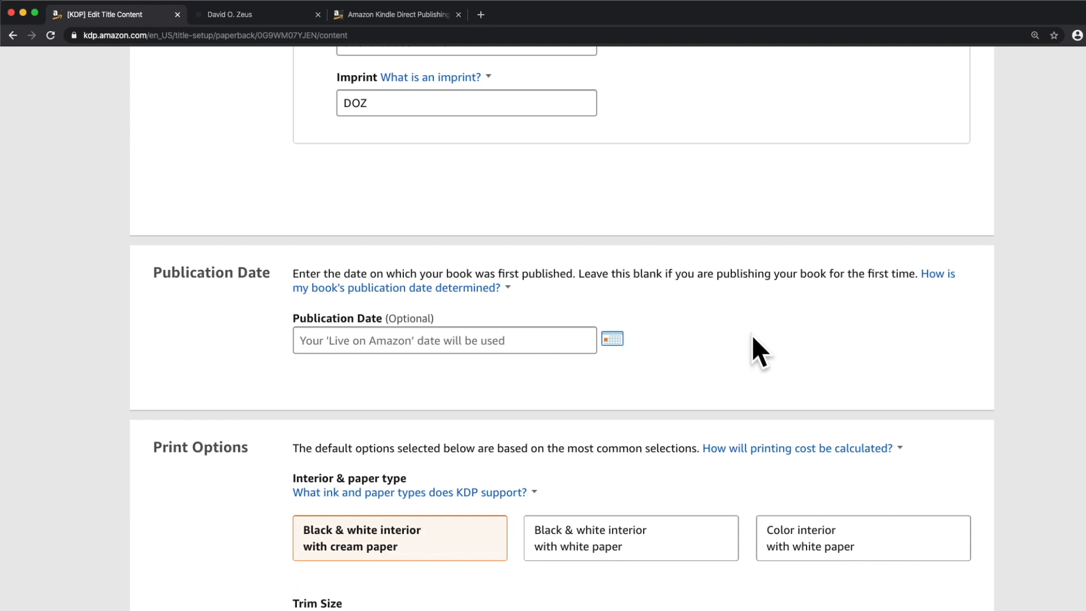
pyautogui.scroll(-1, 754, 330)
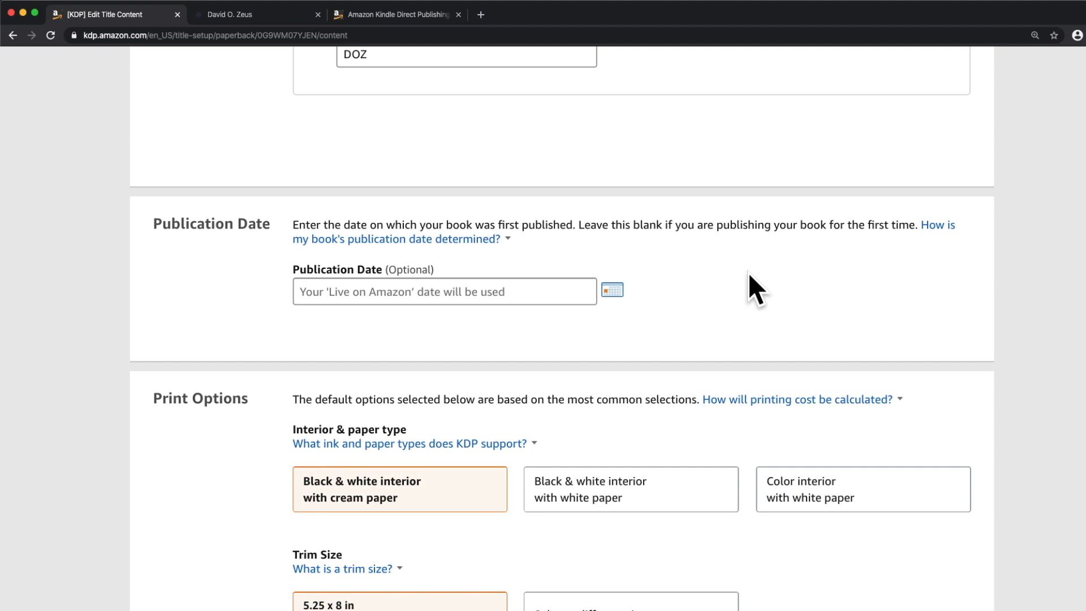
pyautogui.scroll(-1, 748, 272)
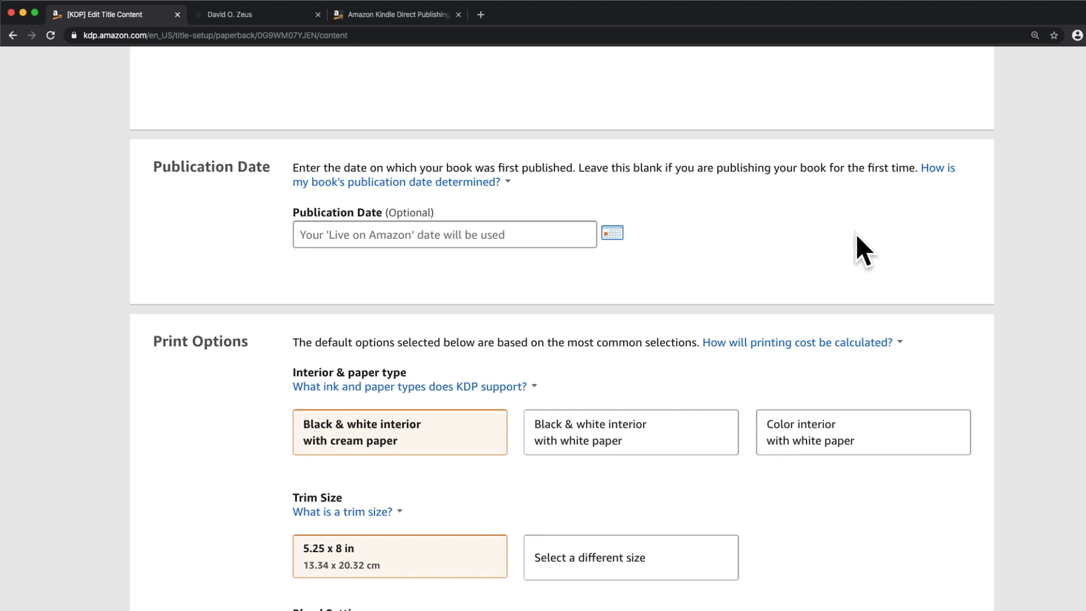
pyautogui.scroll(-2, 856, 232)
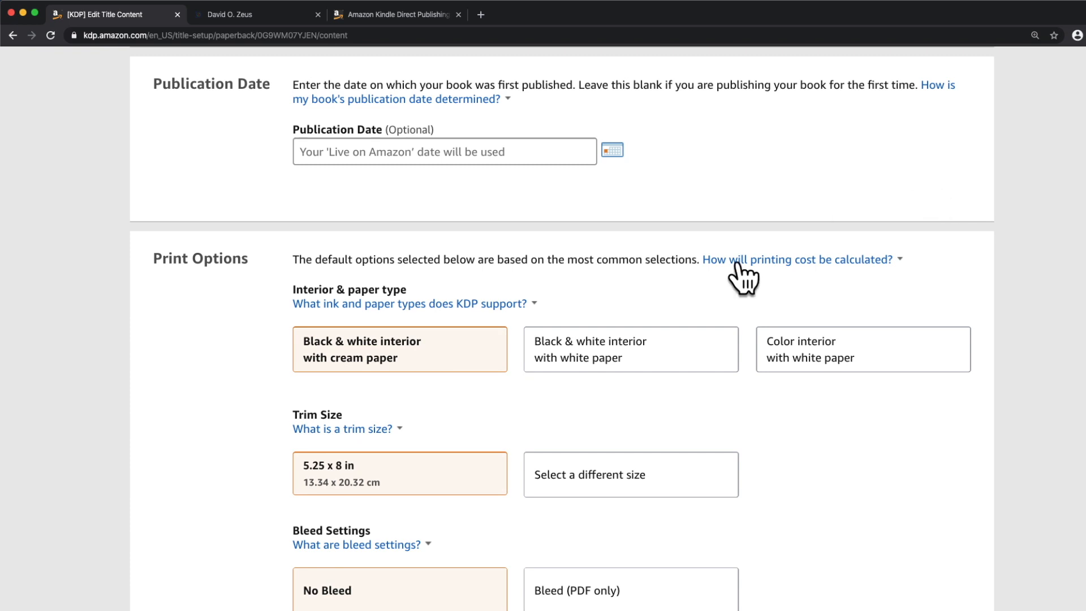
pyautogui.scroll(-2, 567, 293)
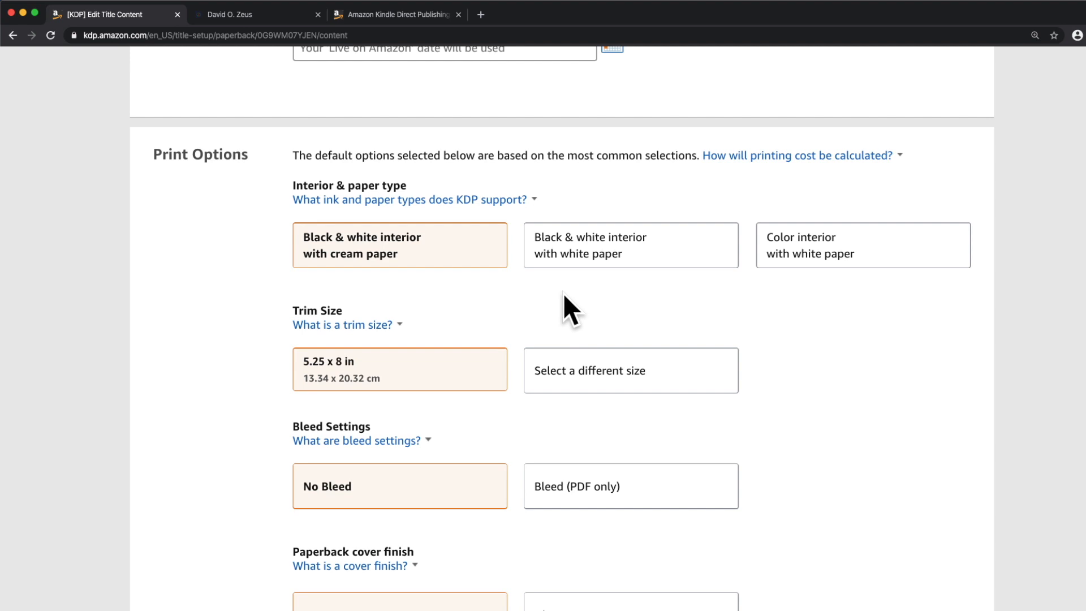
pyautogui.click(390, 325)
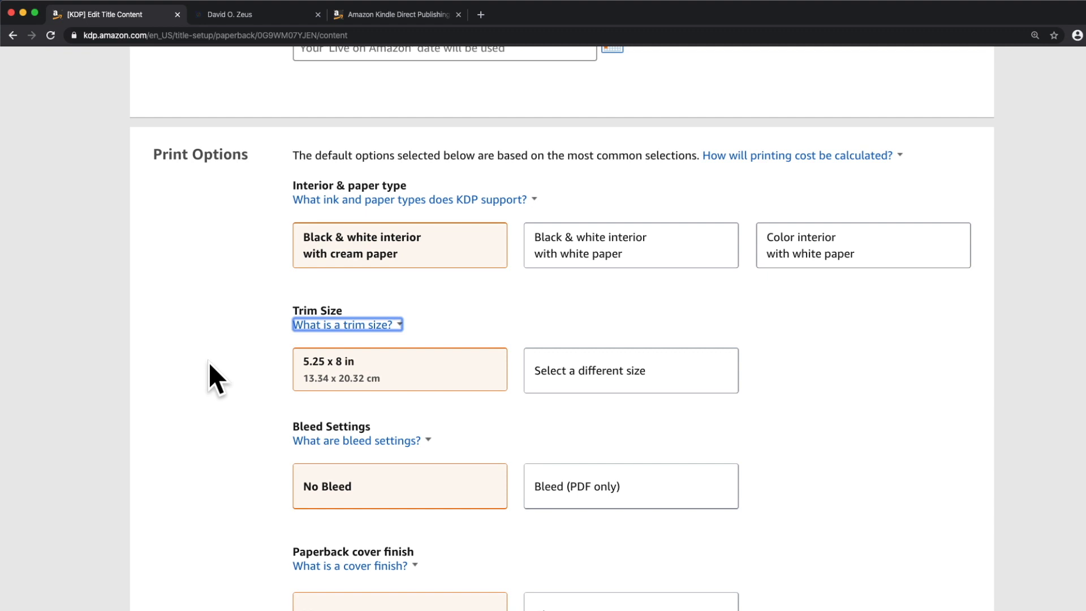
pyautogui.scroll(-2, 220, 373)
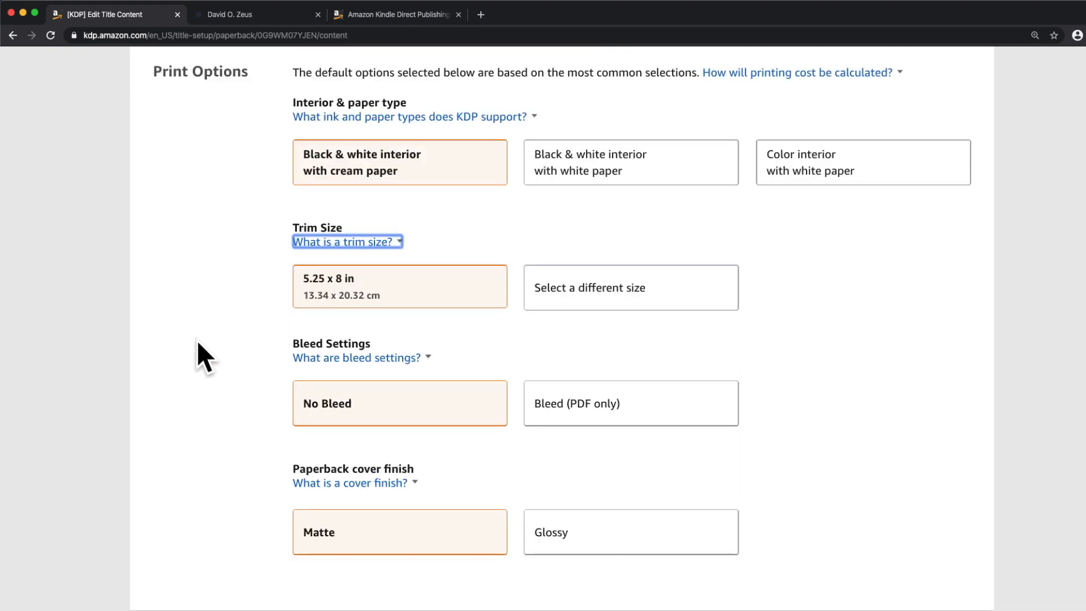
pyautogui.scroll(-1, 197, 341)
# Check the uploaded manuscript and cover files, and launch the book previewer.
pyautogui.scroll(-5, 221, 414)
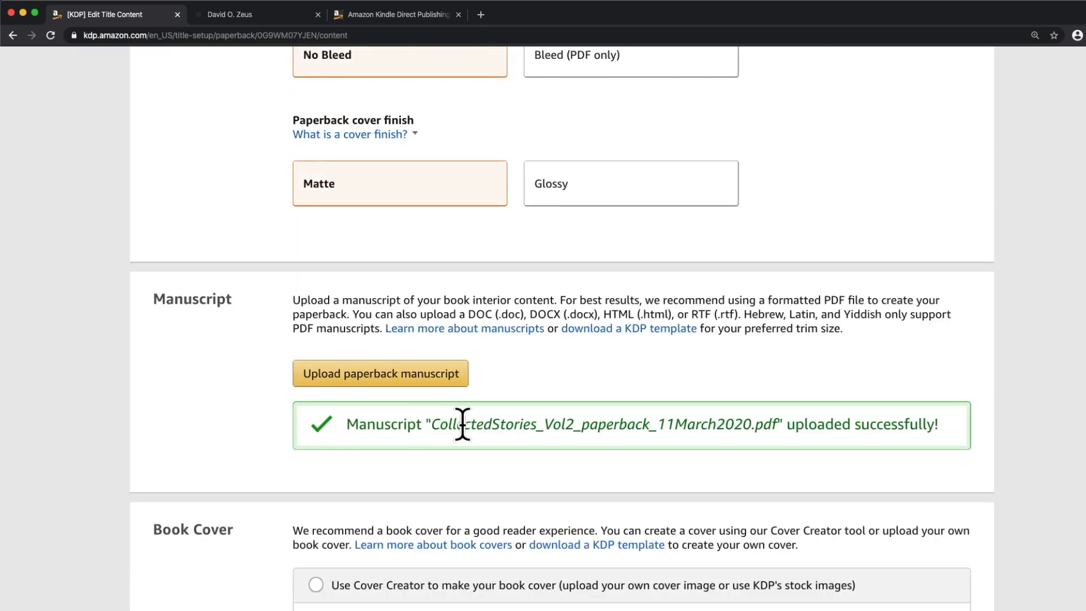
pyautogui.scroll(-1, 489, 437)
pyautogui.scroll(-3, 203, 368)
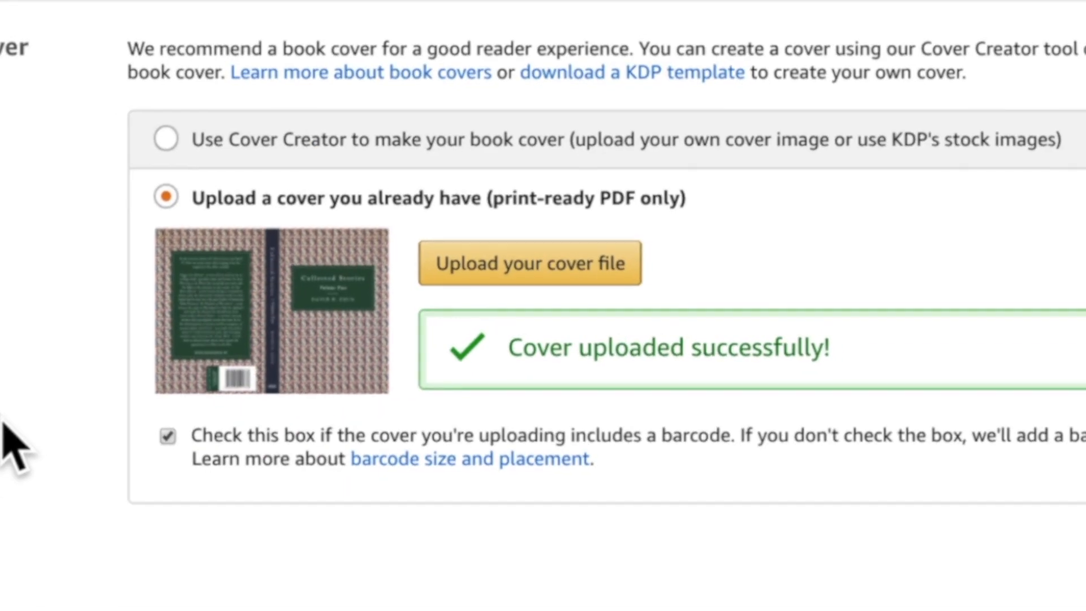
pyautogui.scroll(-3, 217, 373)
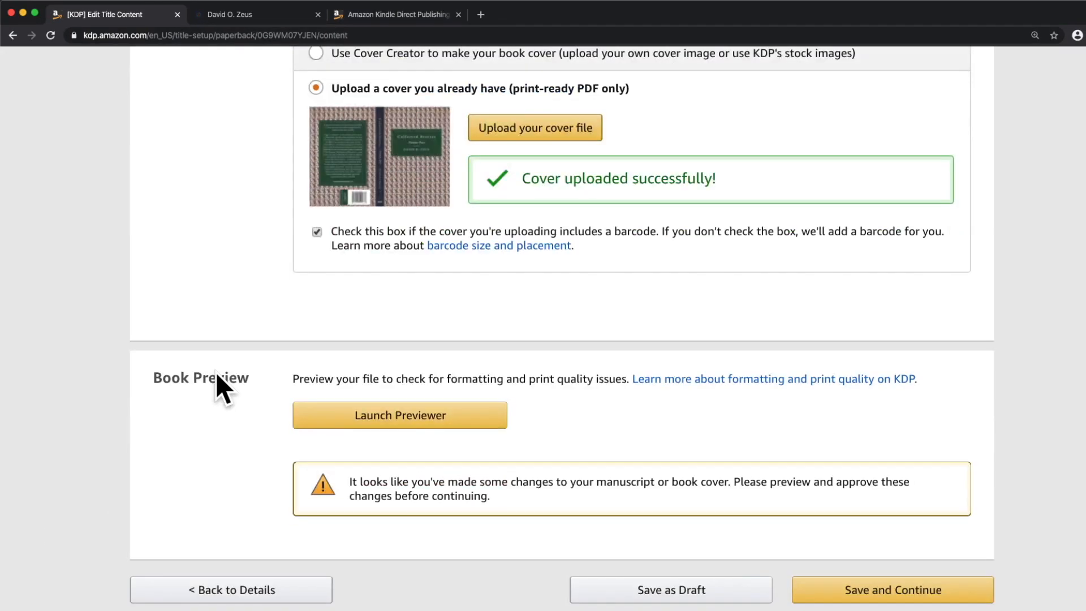
pyautogui.click(380, 412)
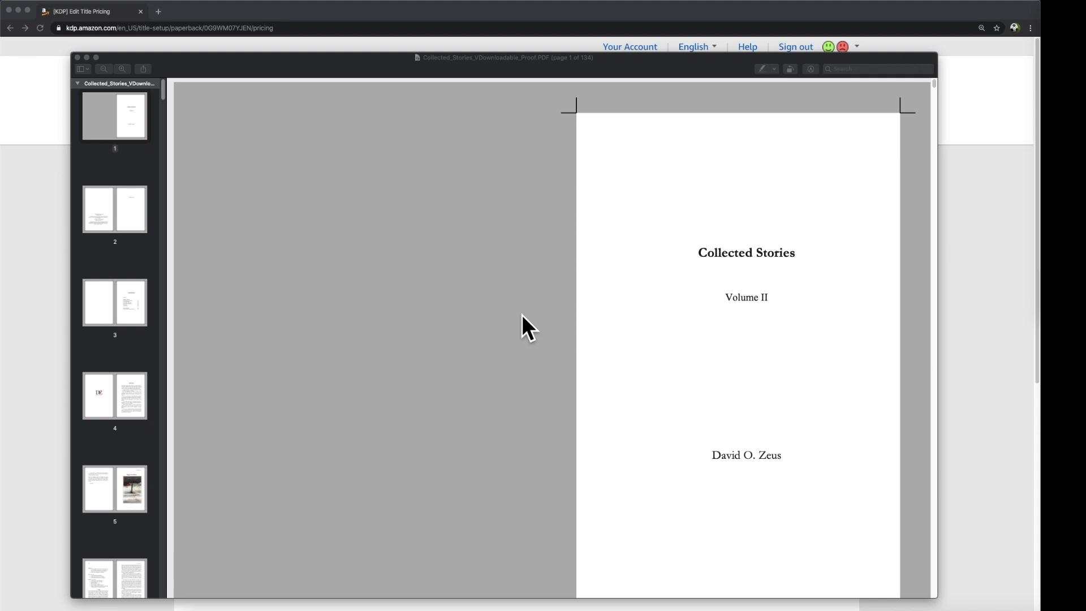
# Inspect the opening spreads of the downloaded proof PDF, up to the Foggy Love Bottom title page on proof page 5.
pyautogui.scroll(-2, 127, 226)
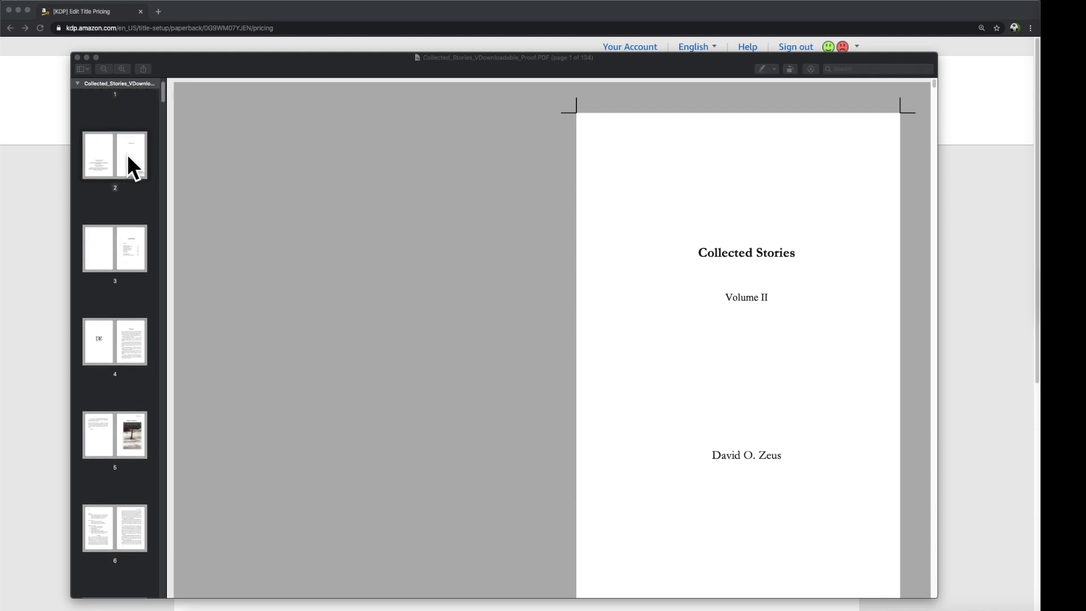
pyautogui.click(127, 156)
pyautogui.click(126, 272)
pyautogui.click(121, 338)
pyautogui.click(126, 432)
pyautogui.scroll(-1, 276, 346)
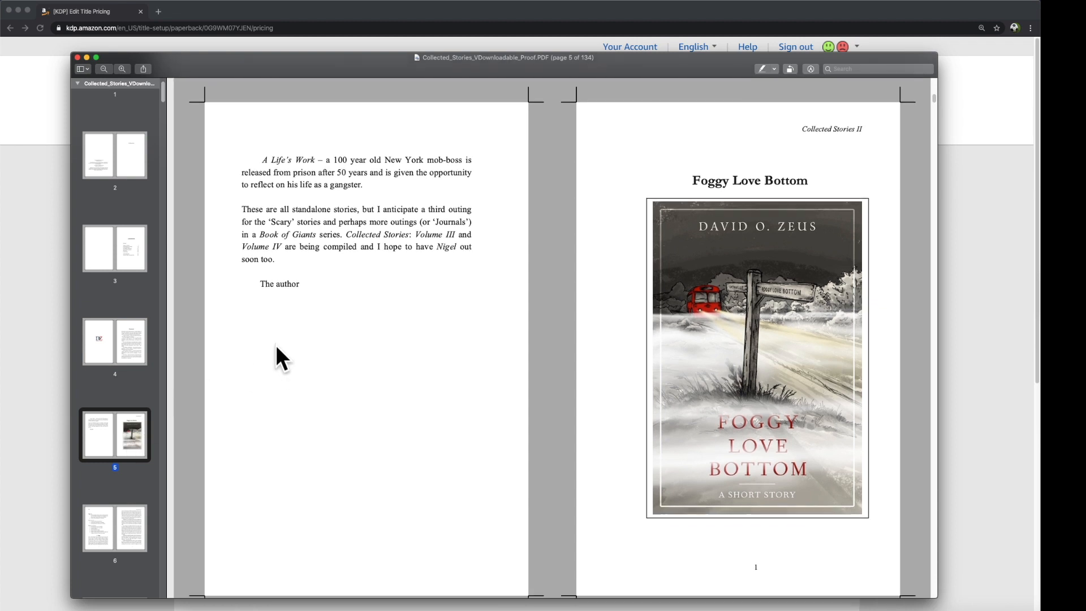
# Look through the rest of Foggy Love Bottom in the proof, viewing pages 23 and 25 and the Scary Morning in the Woods title spread.
pyautogui.scroll(-5, 102, 415)
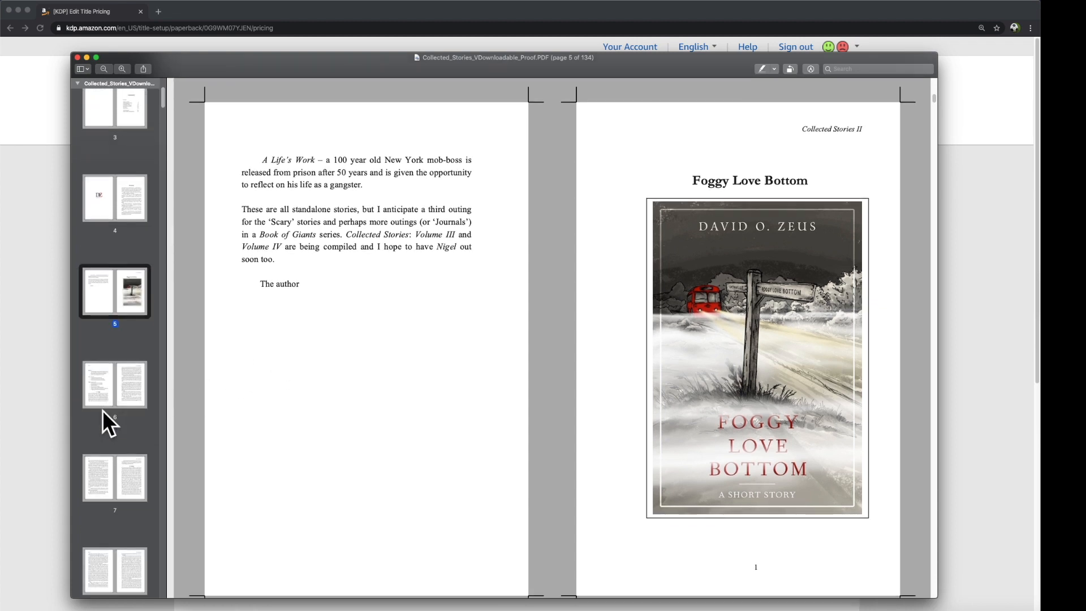
pyautogui.scroll(-1, 103, 422)
pyautogui.scroll(-1, 104, 407)
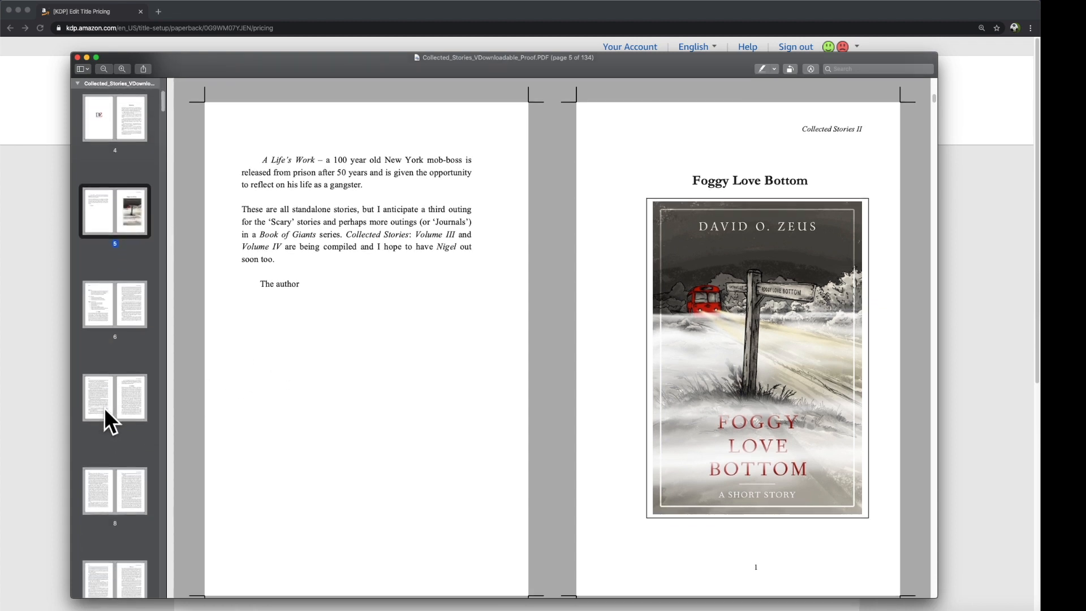
pyautogui.scroll(-5, 104, 408)
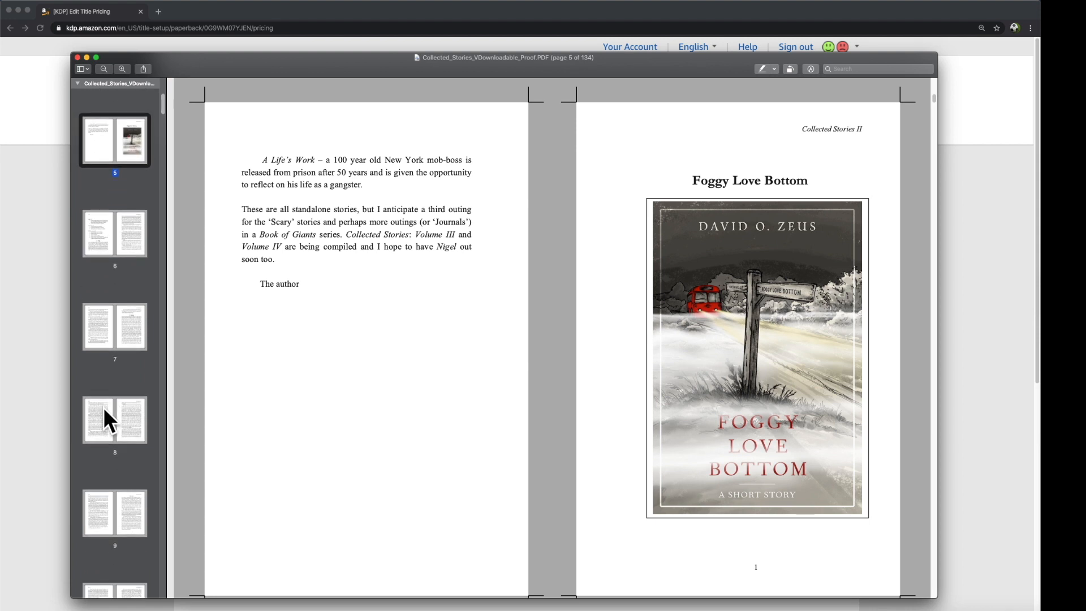
pyautogui.scroll(-14, 103, 406)
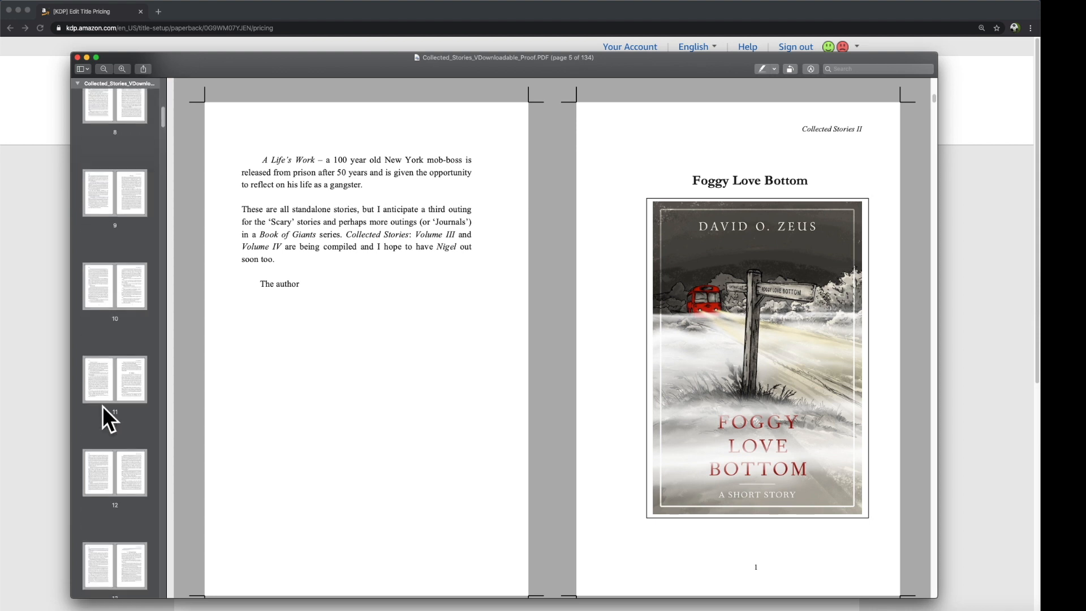
pyautogui.scroll(-8, 103, 405)
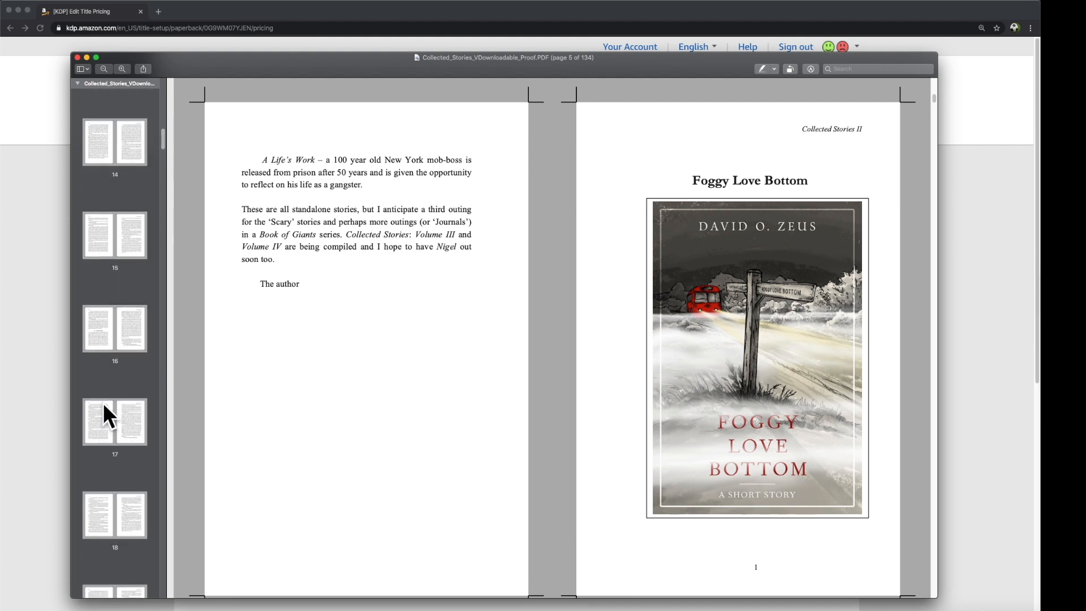
pyautogui.scroll(-5, 103, 403)
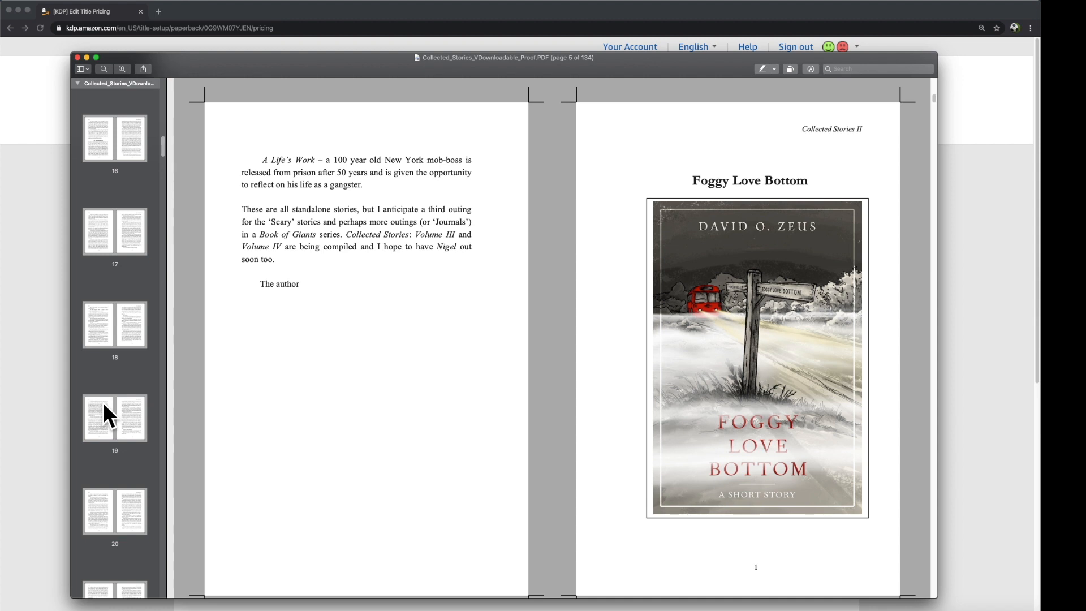
pyautogui.scroll(-8, 103, 402)
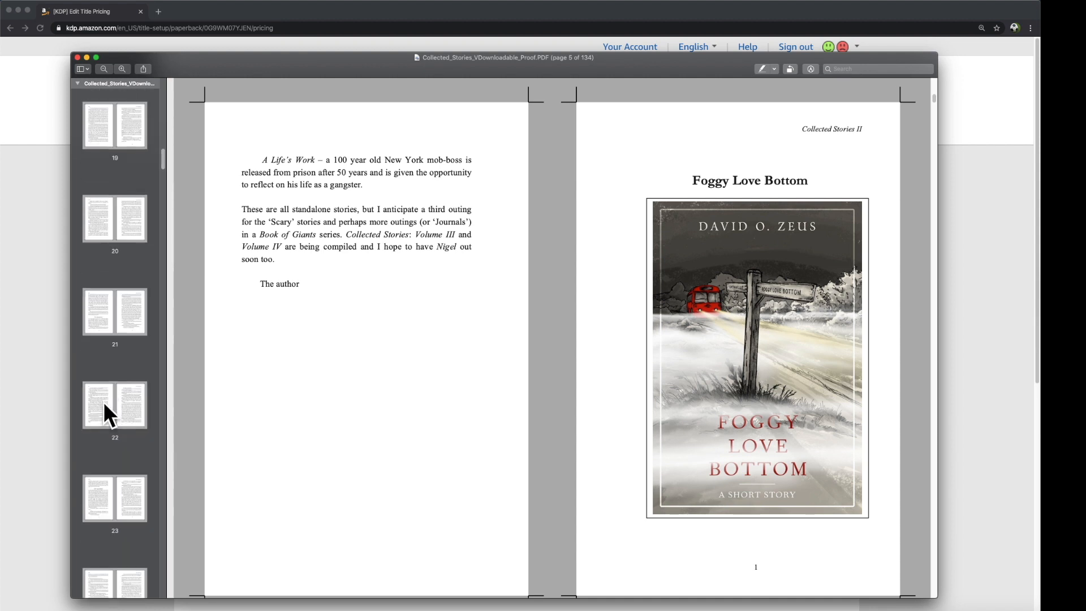
pyautogui.click(113, 390)
pyautogui.scroll(-2, 110, 424)
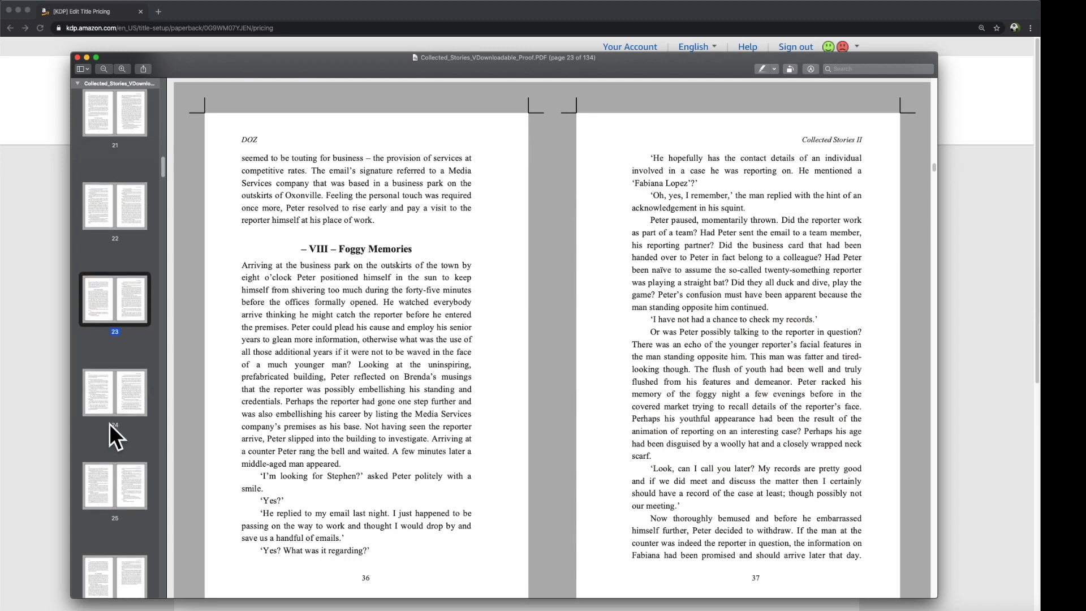
pyautogui.scroll(-2, 109, 423)
pyautogui.click(115, 410)
pyautogui.scroll(-2, 116, 419)
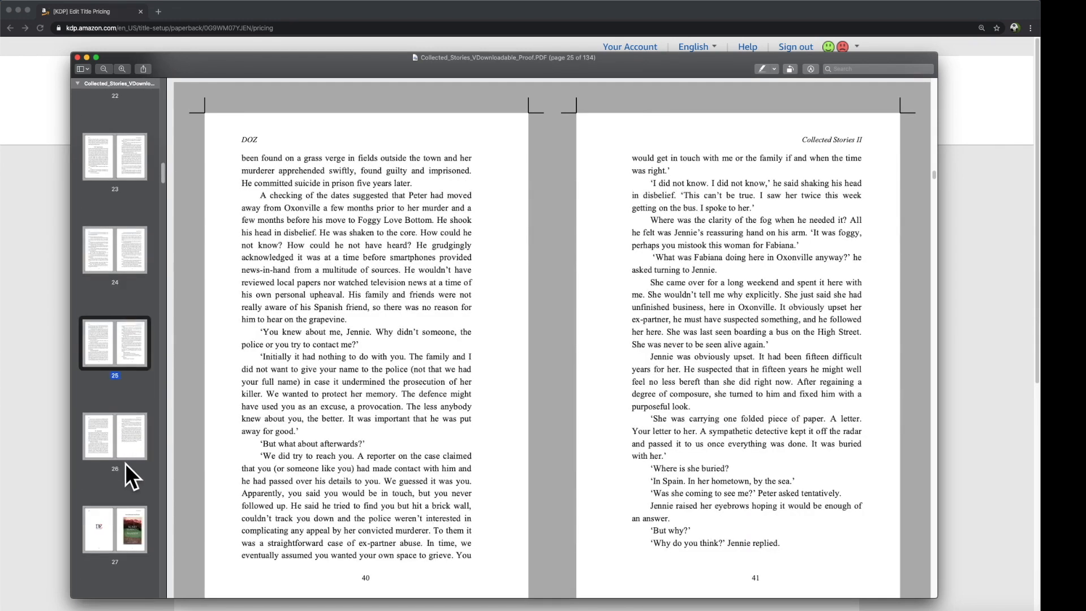
pyautogui.click(128, 524)
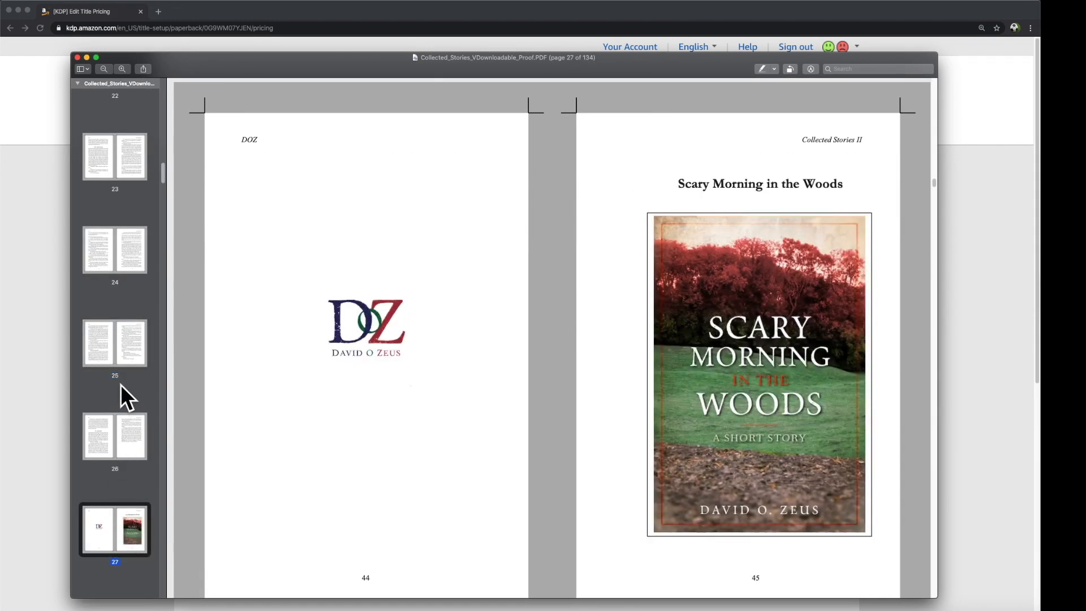
# Look through the Scary Morning in the Woods pages of the proof up to the I'm Not Matt Damon title spread on page 47.
pyautogui.scroll(-3, 120, 384)
pyautogui.scroll(-5, 118, 374)
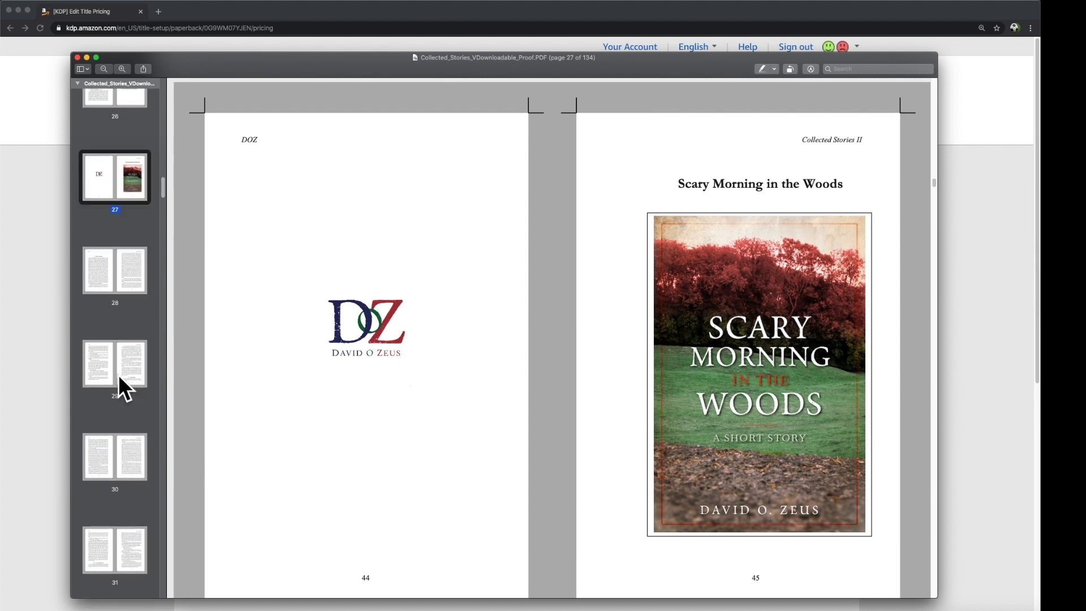
pyautogui.scroll(-3, 117, 375)
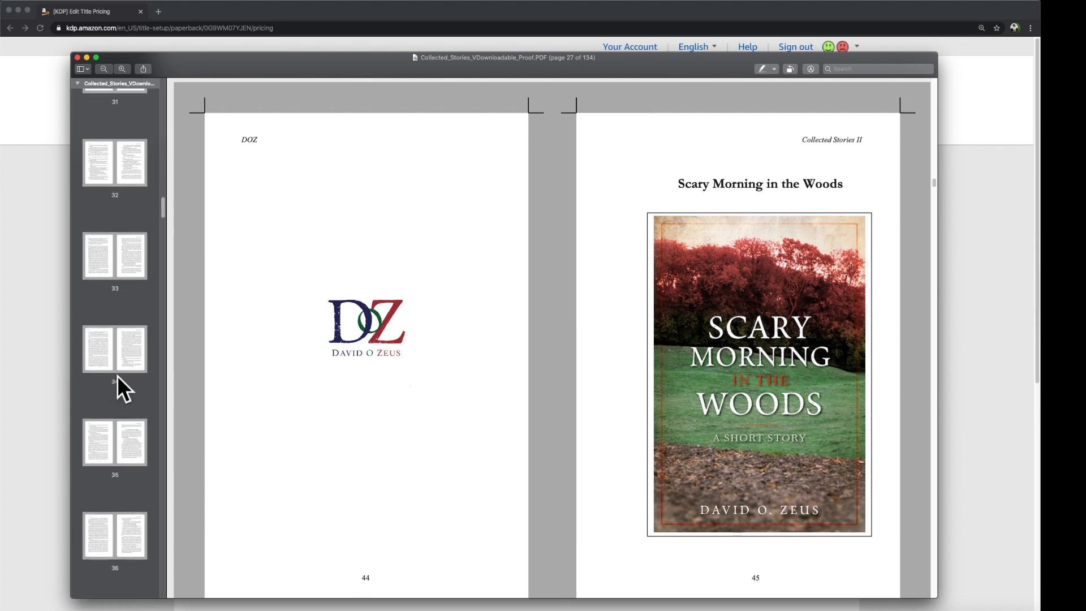
pyautogui.scroll(-2, 118, 379)
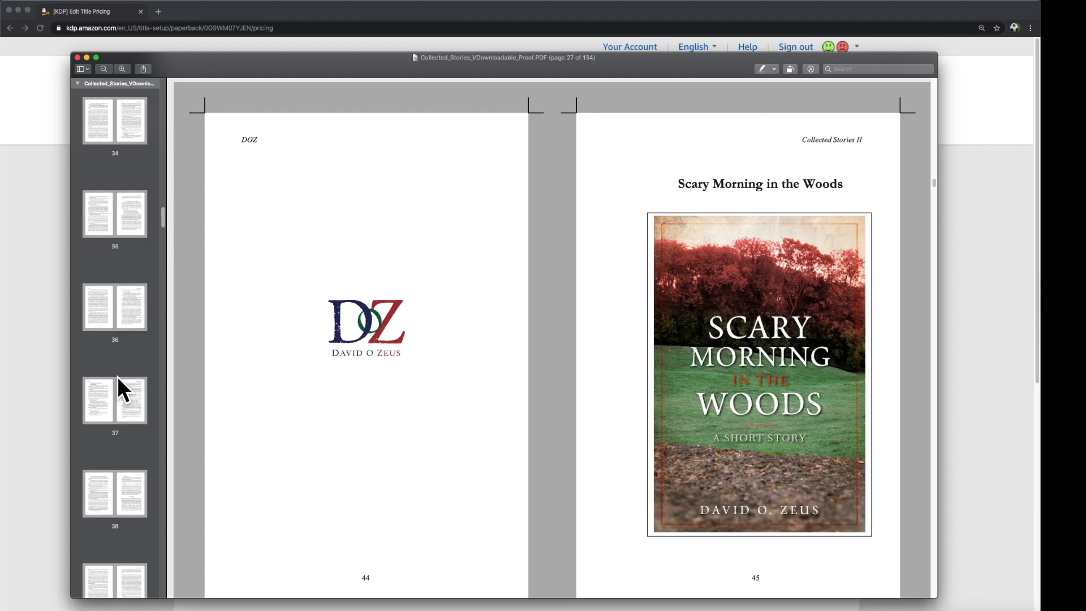
pyautogui.scroll(-3, 117, 377)
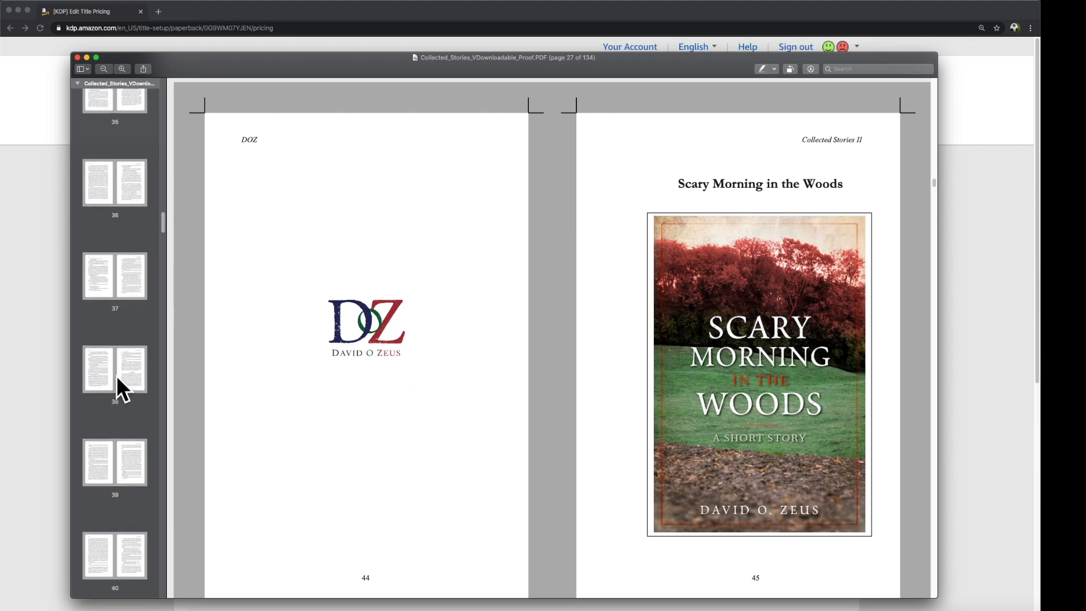
pyautogui.scroll(-8, 117, 375)
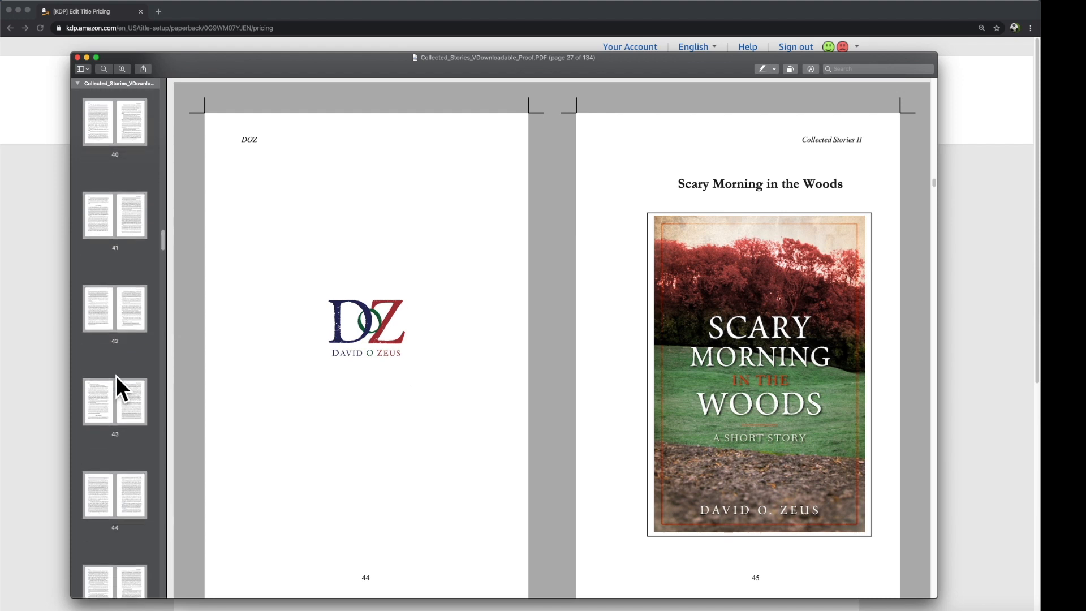
pyautogui.scroll(-3, 115, 375)
pyautogui.click(107, 339)
# Examine the first text spreads of I'm Not Matt Damon in the proof, starting from page 48.
pyautogui.scroll(-2, 105, 384)
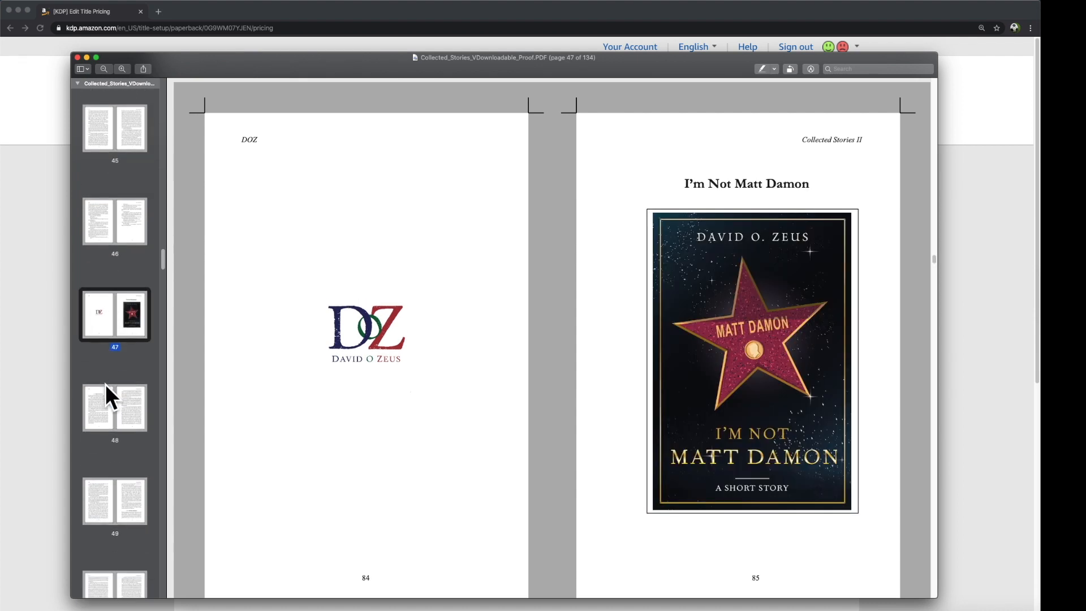
pyautogui.scroll(-1, 108, 396)
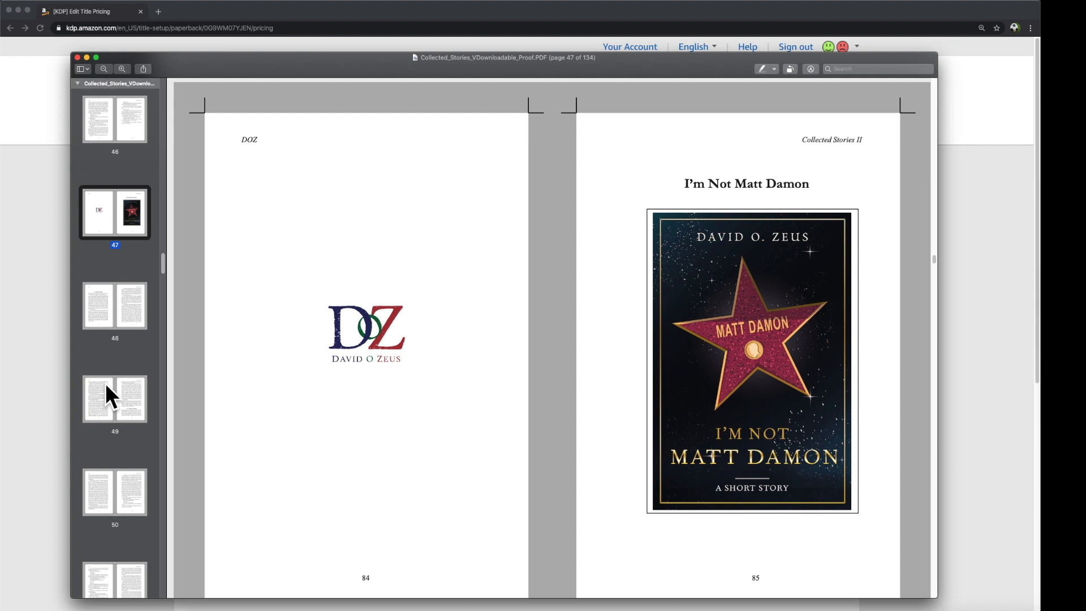
pyautogui.scroll(-1, 105, 382)
pyautogui.click(113, 289)
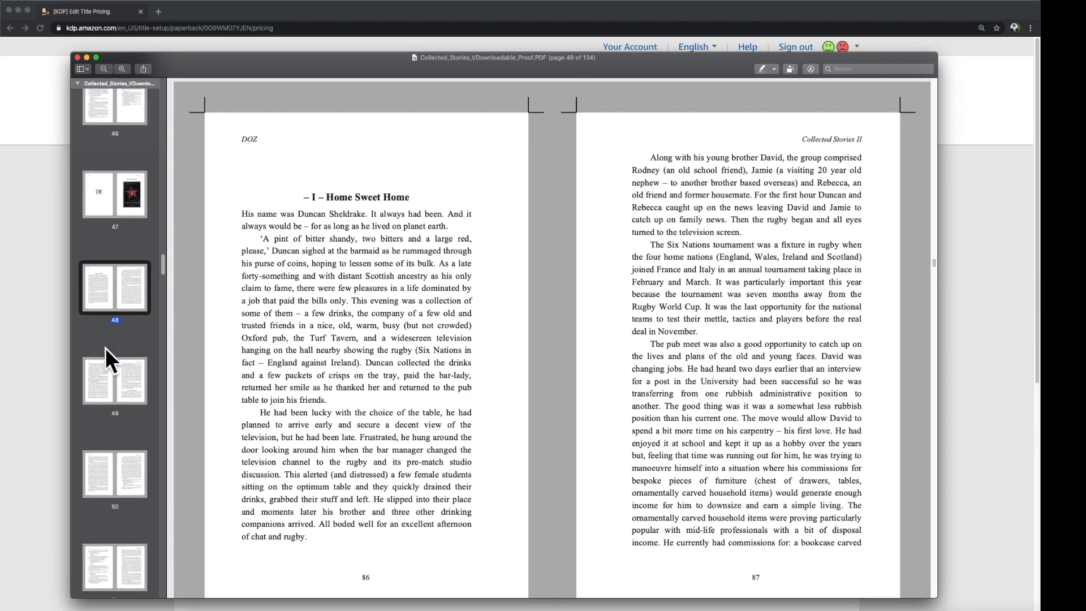
pyautogui.click(121, 396)
pyautogui.click(127, 475)
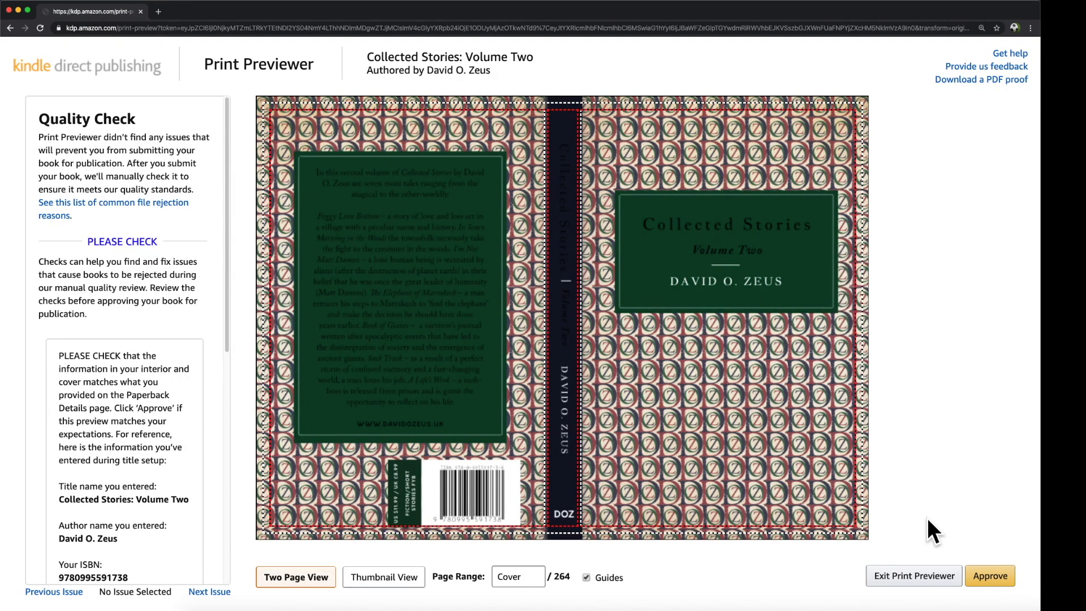
# Approve the book in the Print Previewer, and save the paperback content to continue to the pricing stage.
pyautogui.click(990, 575)
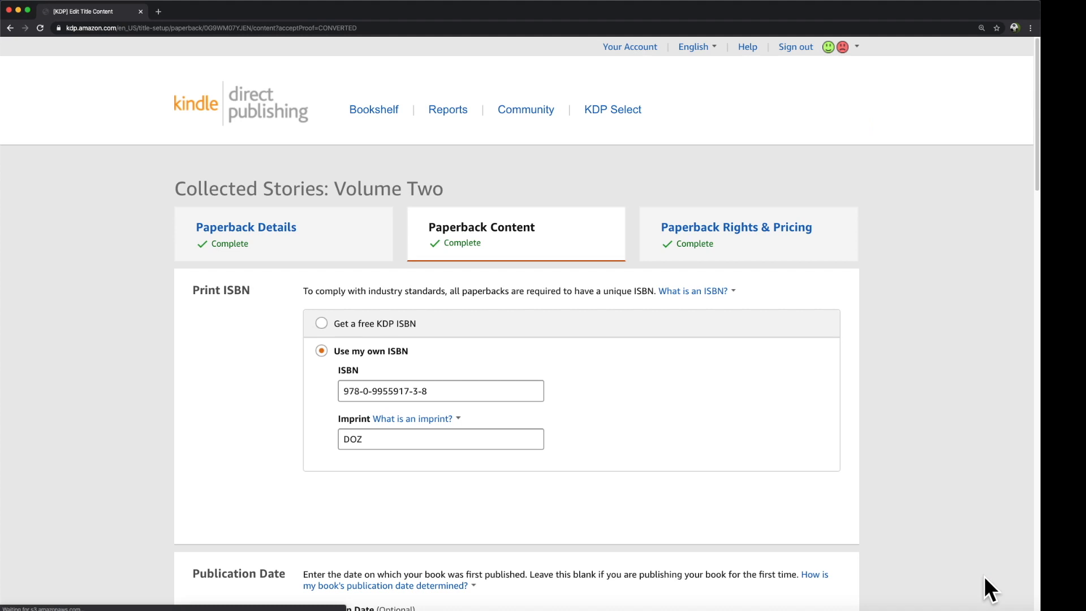
pyautogui.scroll(-10, 935, 420)
pyautogui.scroll(-5, 935, 419)
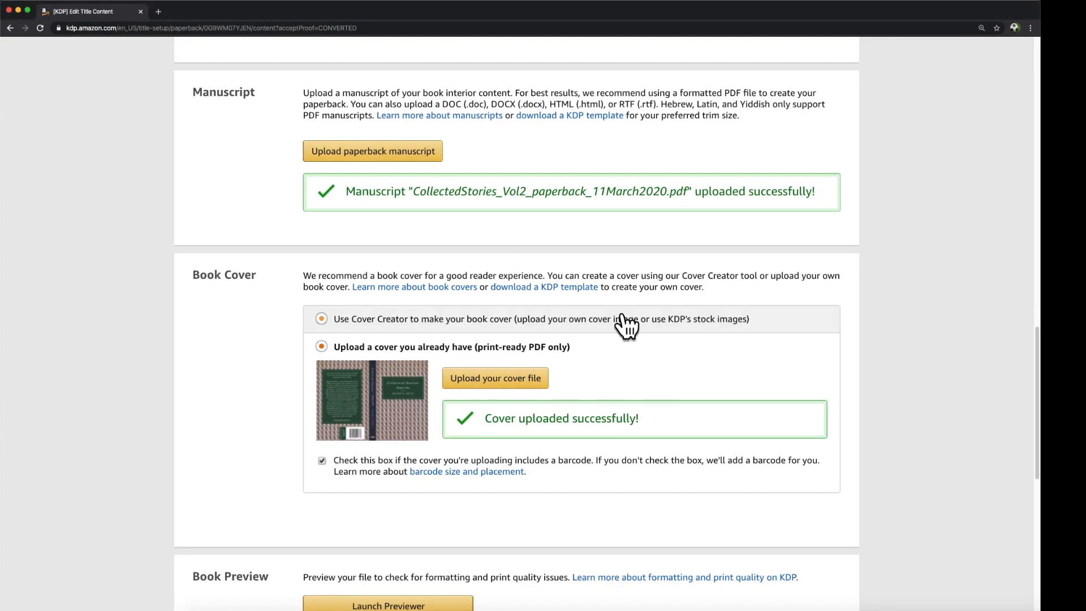
pyautogui.scroll(-7, 874, 379)
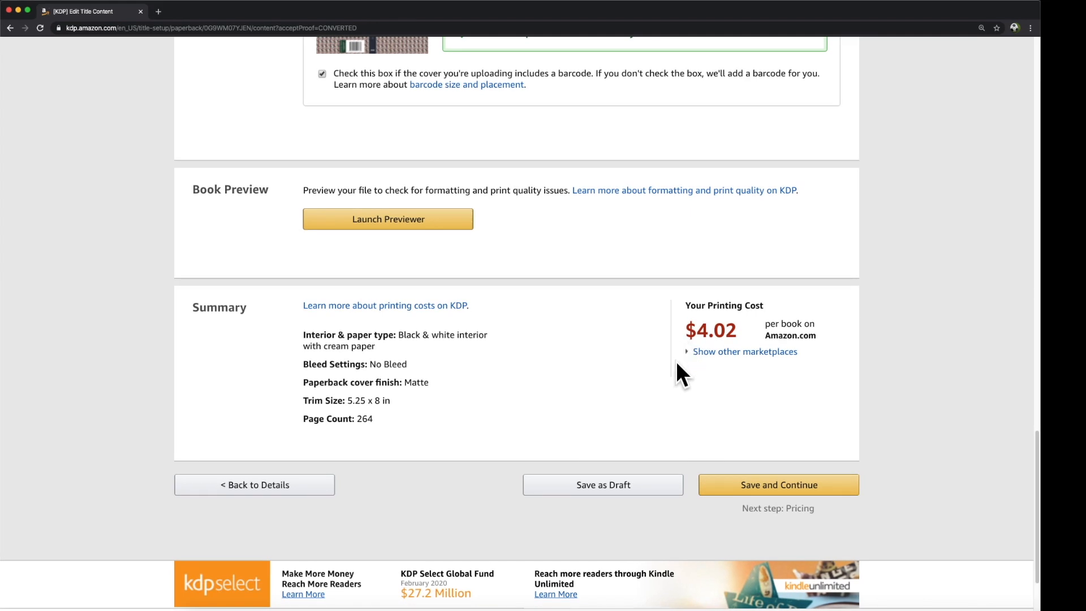
pyautogui.click(754, 485)
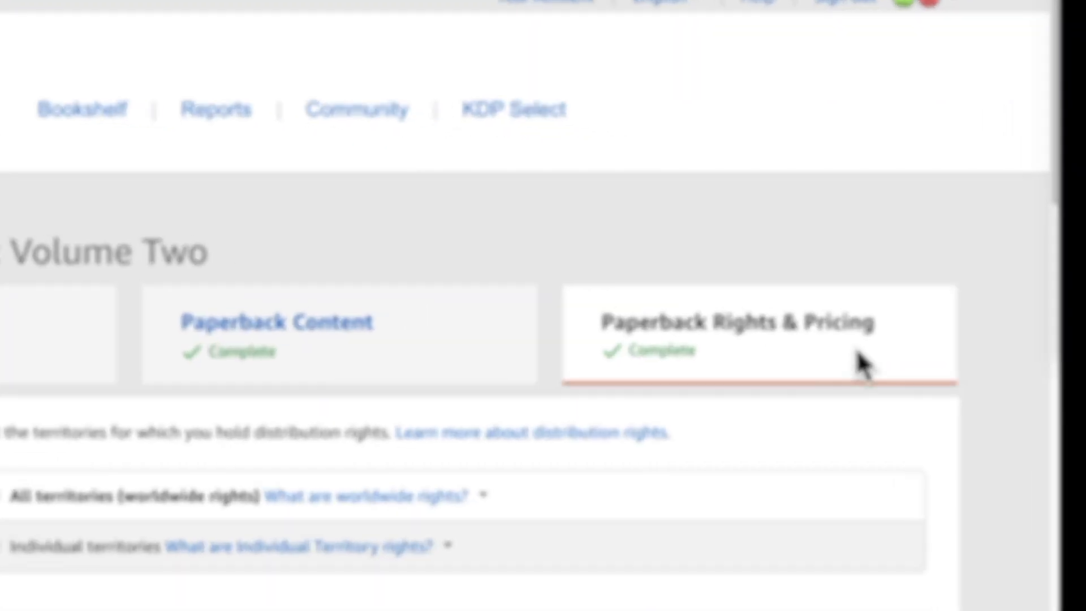
# Set the Amazon.com list price to 11.99 USD in the paperback's pricing and royalty section.
pyautogui.scroll(-2, 882, 489)
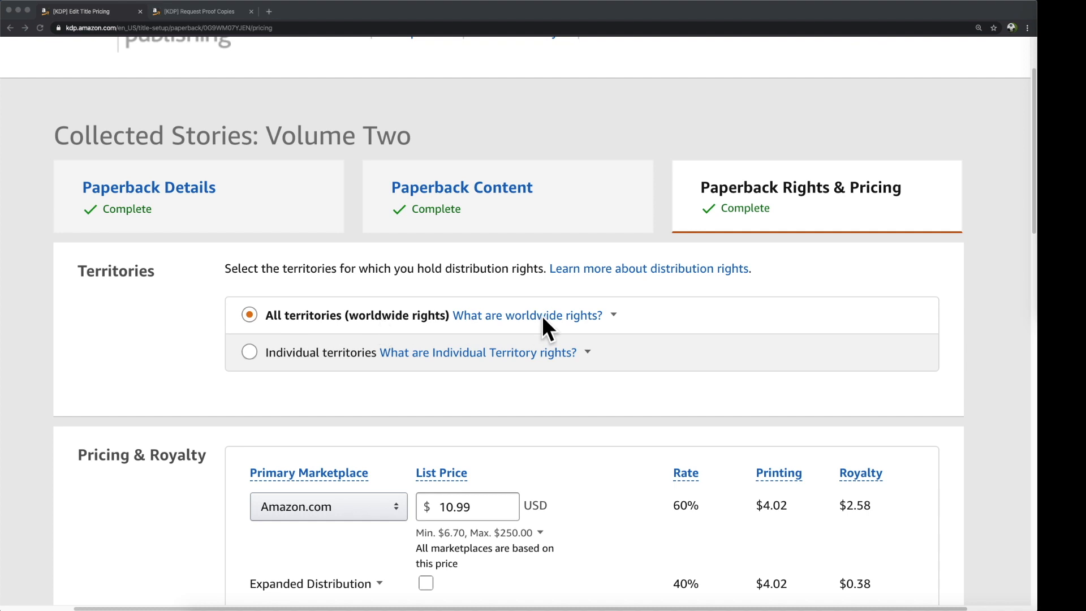
pyautogui.scroll(-5, 820, 290)
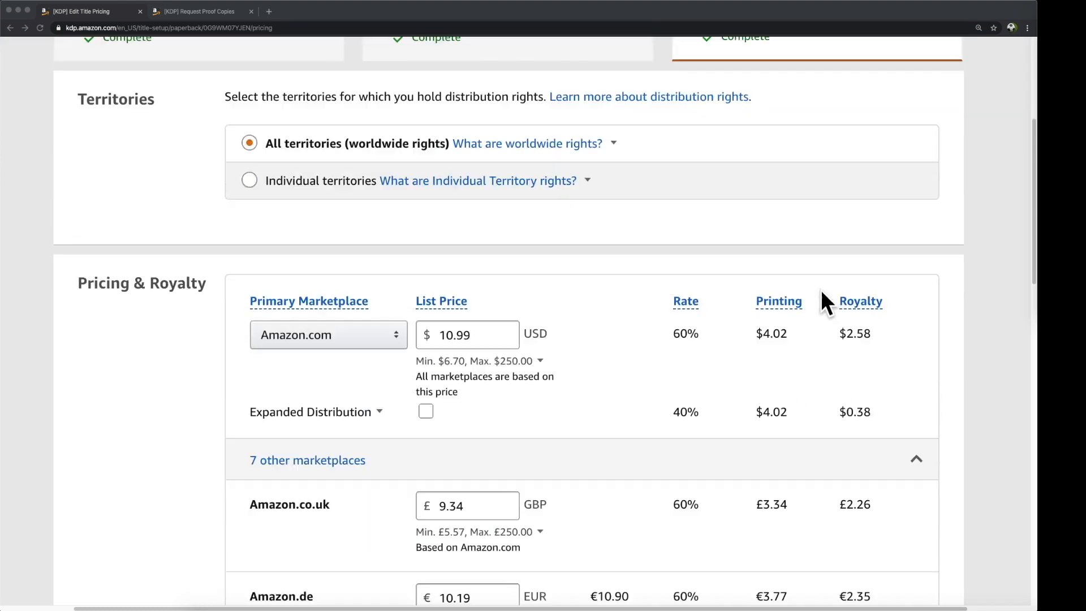
pyautogui.scroll(-1, 821, 291)
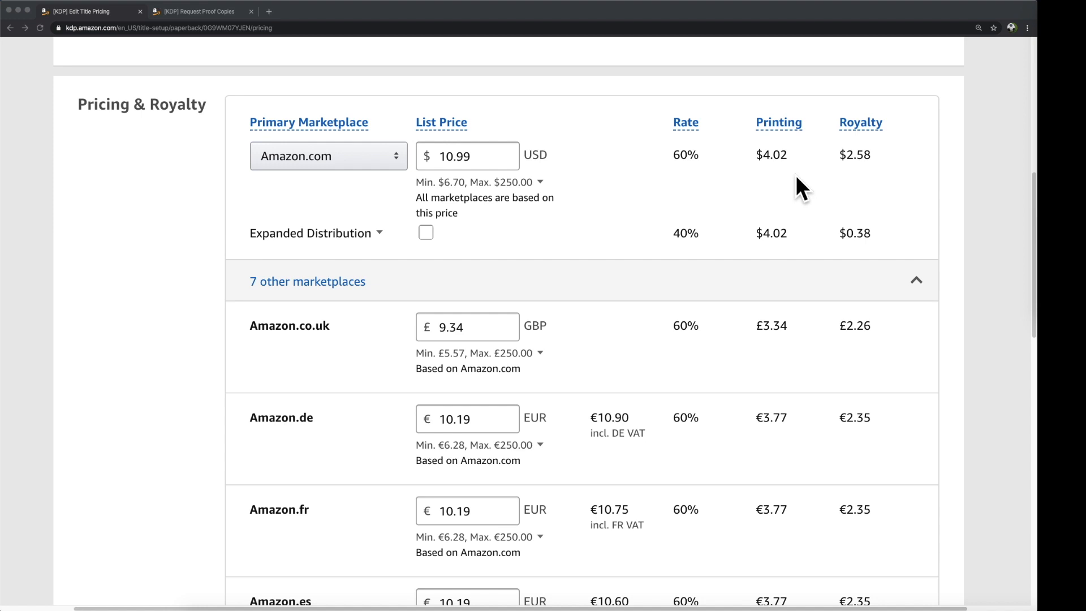
pyautogui.doubleClick(440, 156)
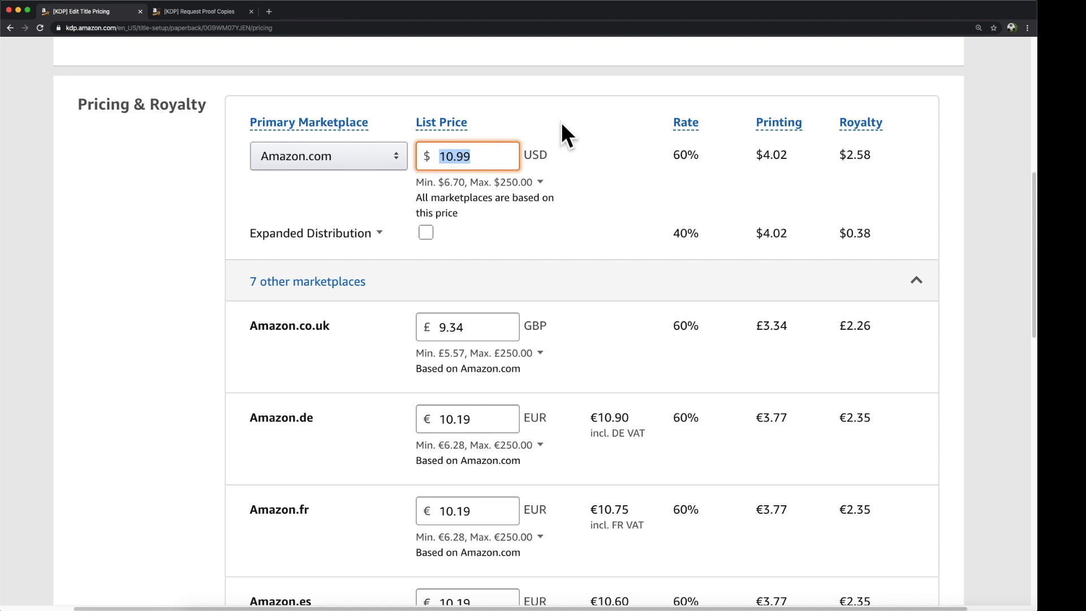
pyautogui.click(497, 182)
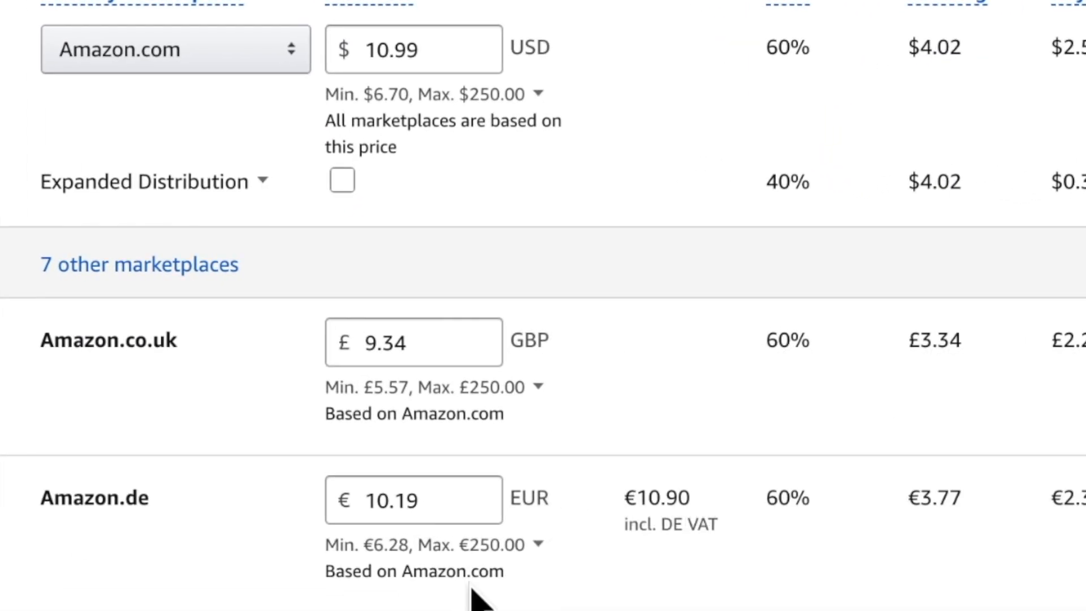
pyautogui.moveTo(427, 49); pyautogui.dragTo(364, 68)
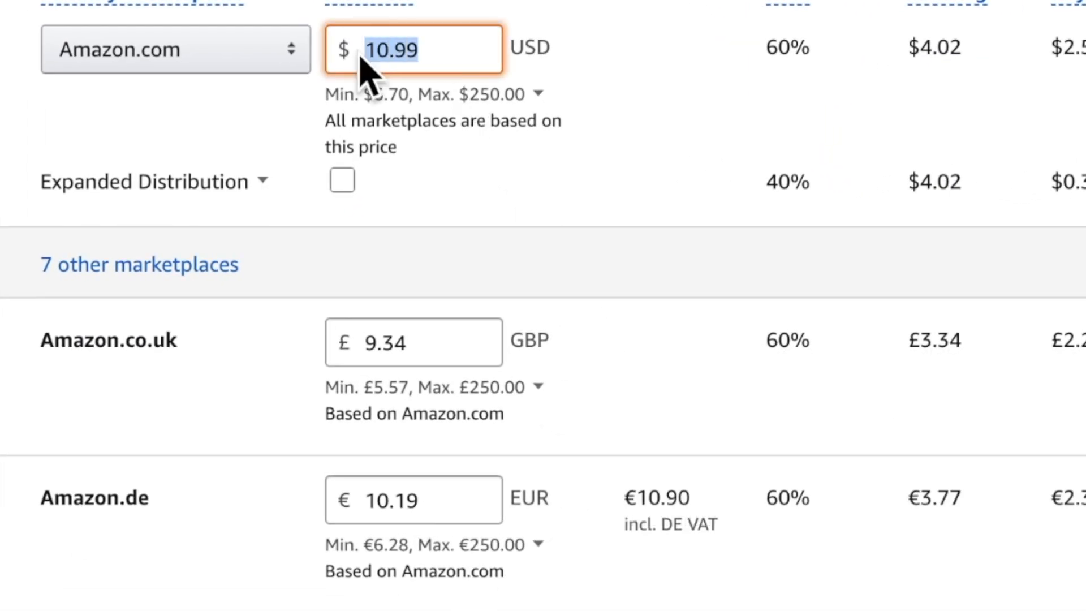
pyautogui.write('11.99')
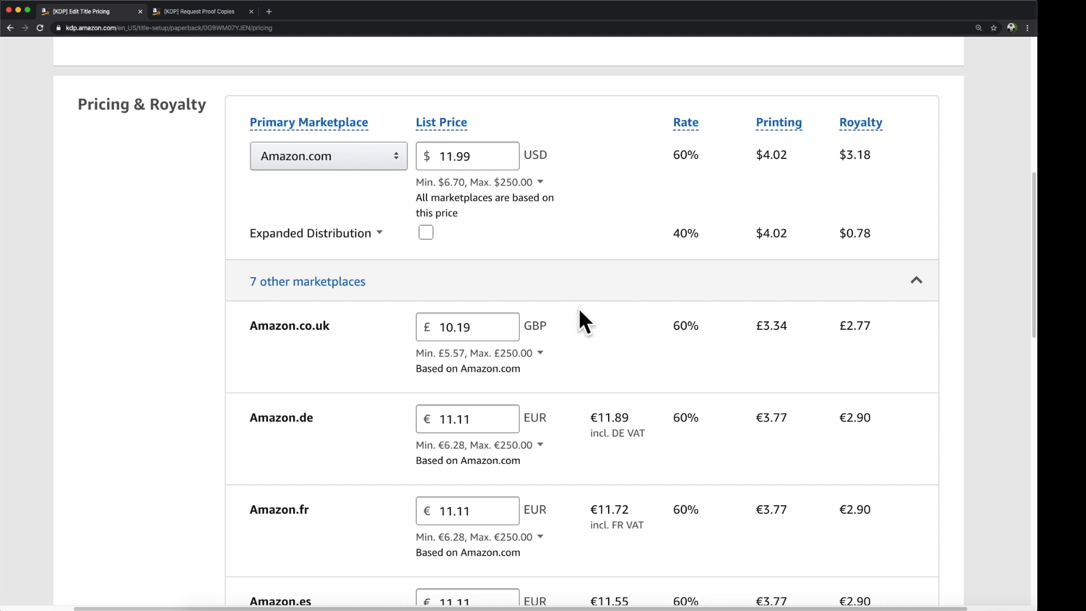
# Set the Amazon.co.uk list price to 8.99 GBP among the other marketplaces.
pyautogui.scroll(-3, 579, 308)
pyautogui.click(434, 276)
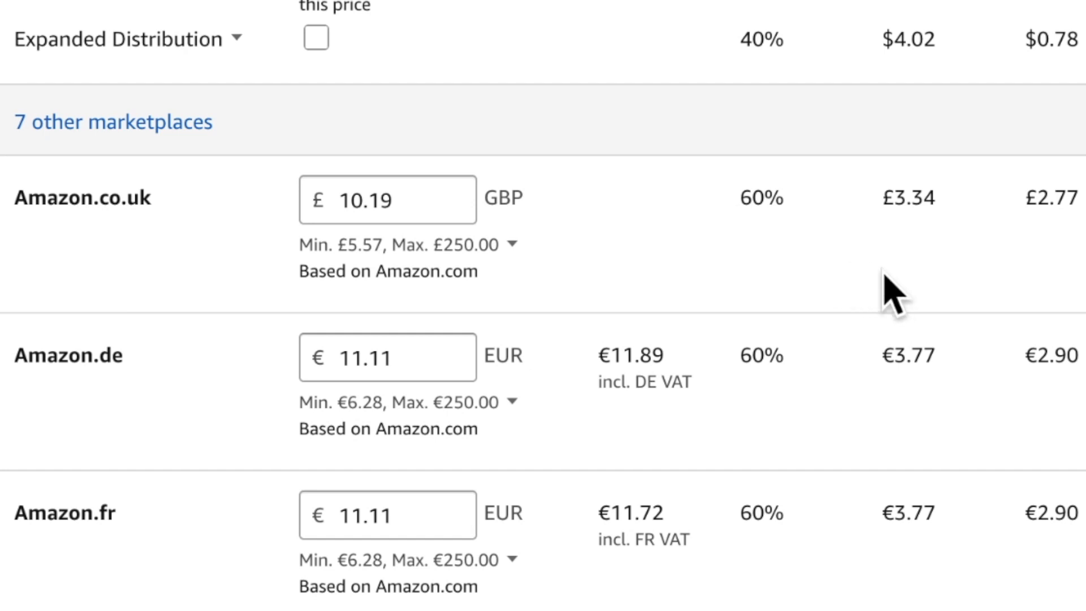
pyautogui.scroll(1, 891, 273)
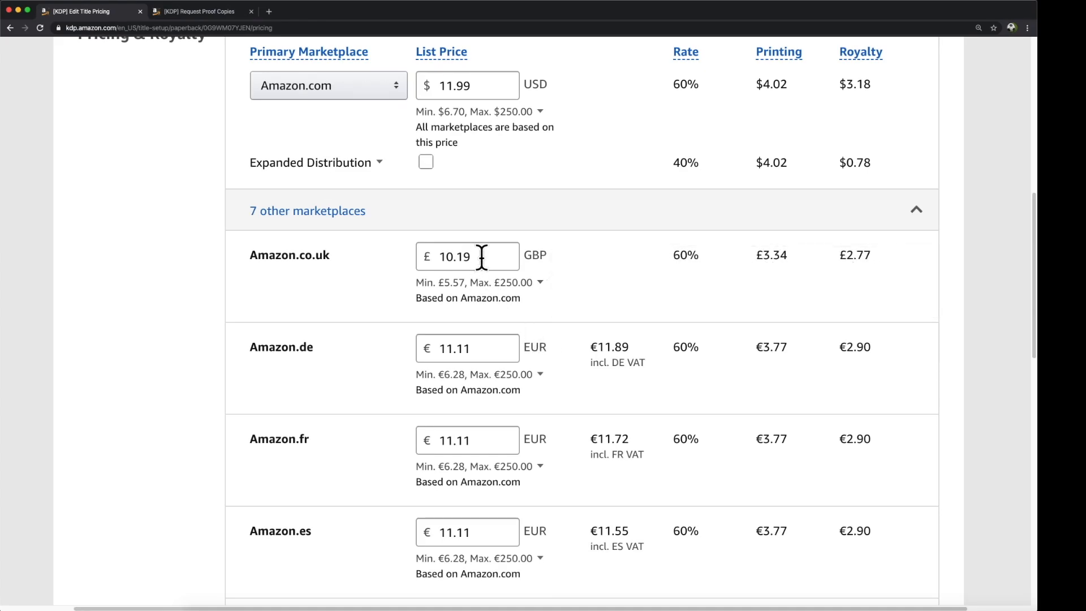
pyautogui.moveTo(484, 254); pyautogui.dragTo(458, 258)
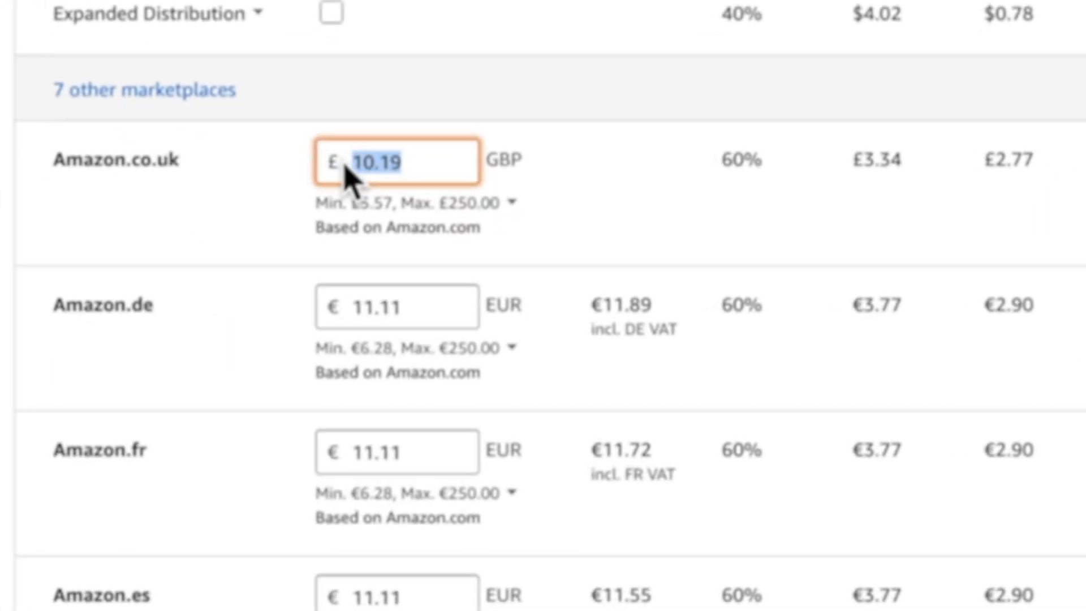
pyautogui.write('8.99')
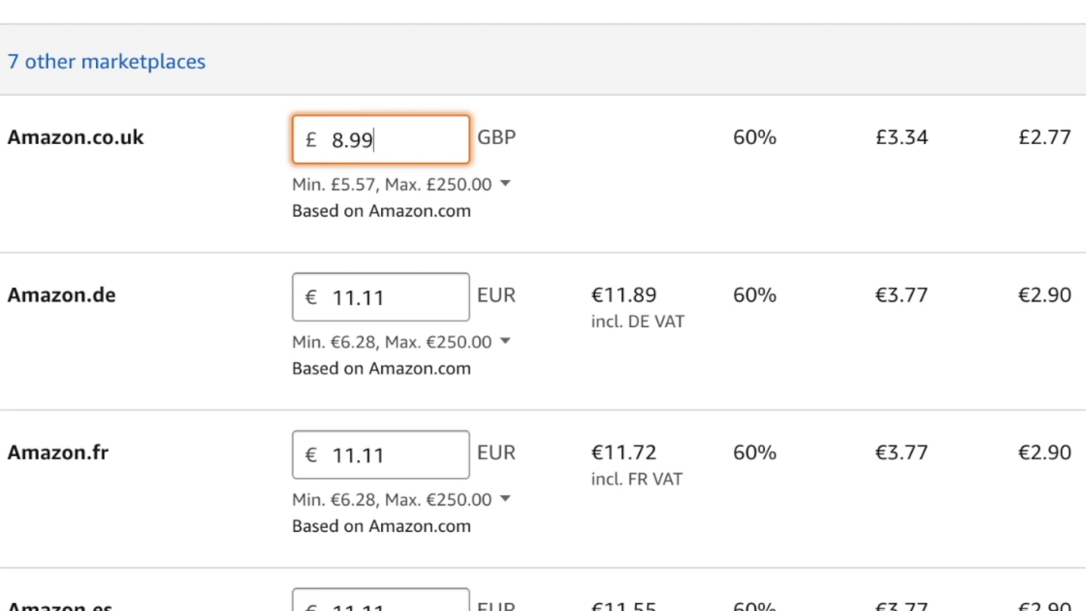
pyautogui.click(617, 106)
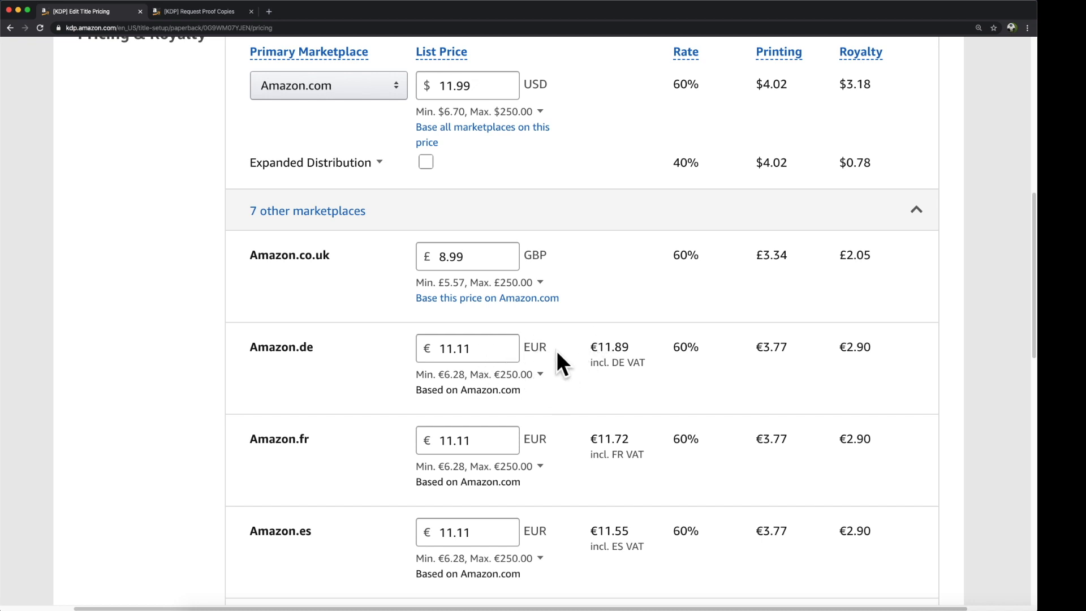
# Open the request page for printed proofs of the book from the end of the paperback pricing page.
pyautogui.scroll(-3, 490, 356)
pyautogui.moveTo(484, 335)
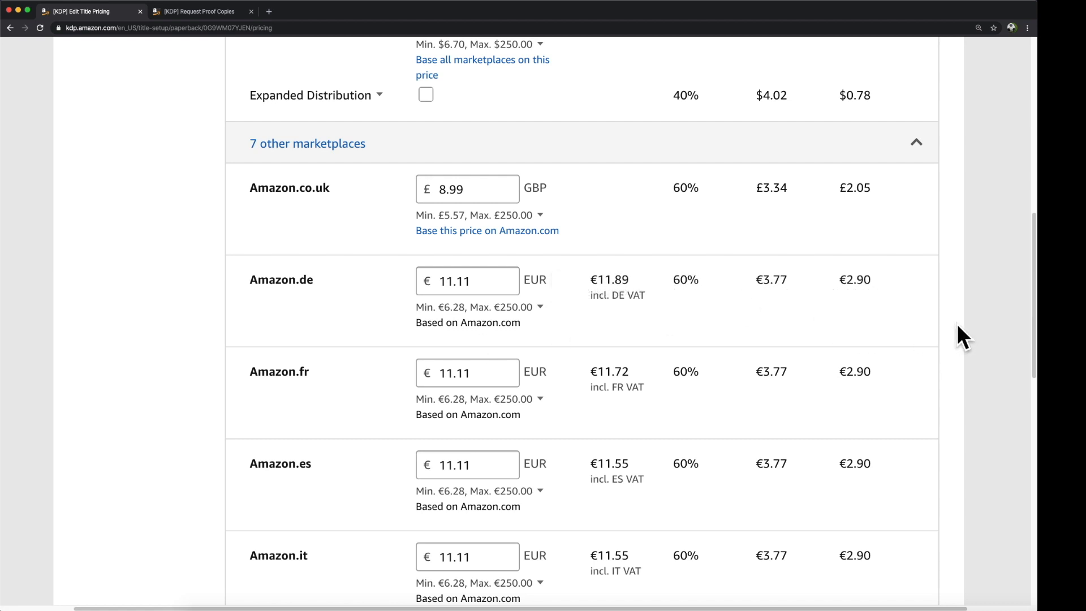
pyautogui.scroll(3, 956, 324)
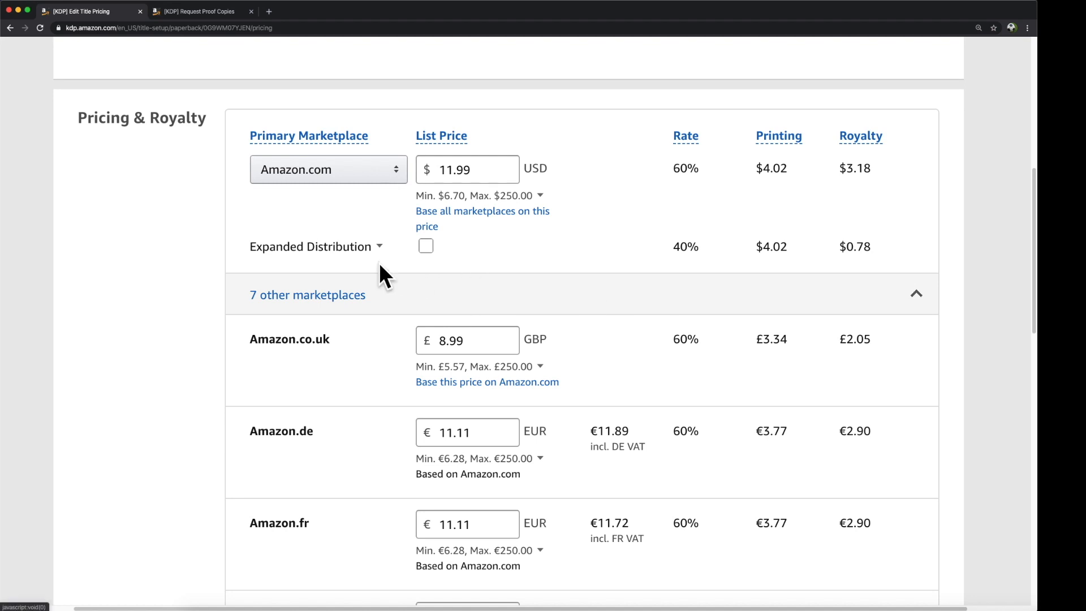
pyautogui.moveTo(331, 250)
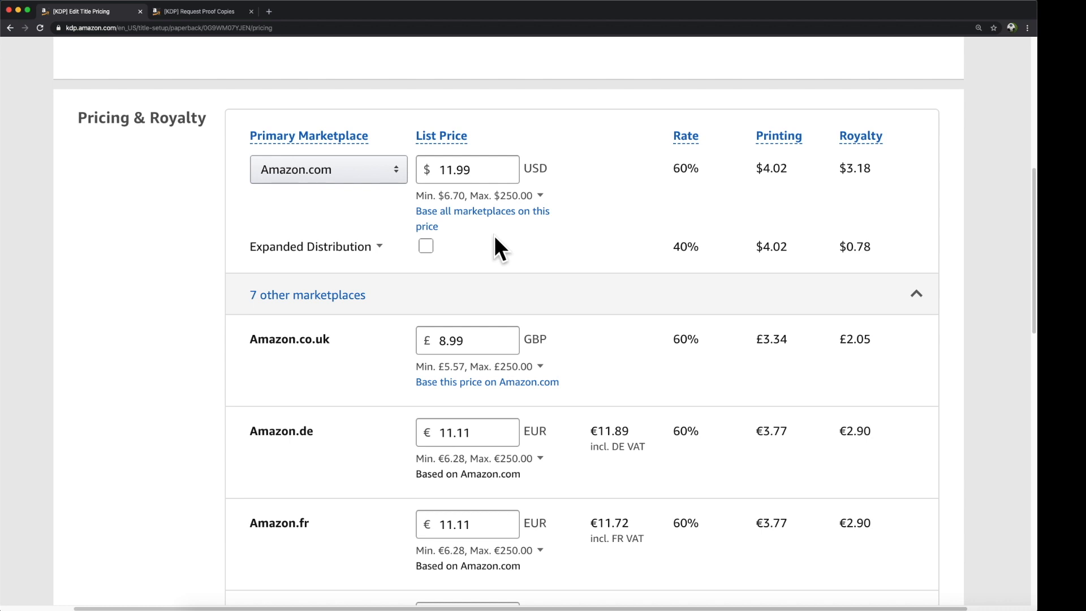
pyautogui.scroll(-15, 942, 269)
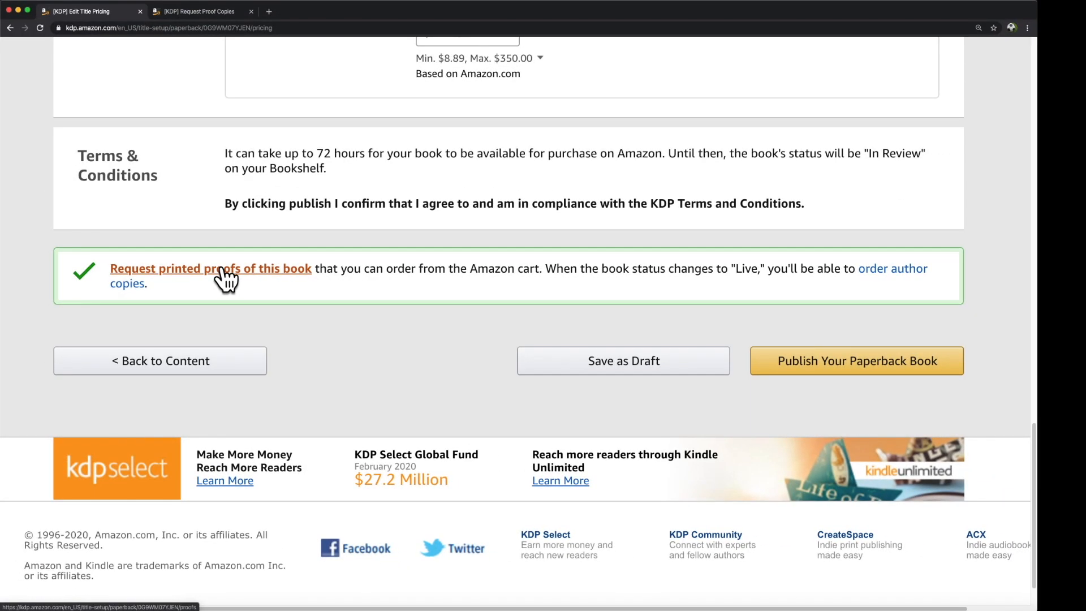
pyautogui.click(223, 270)
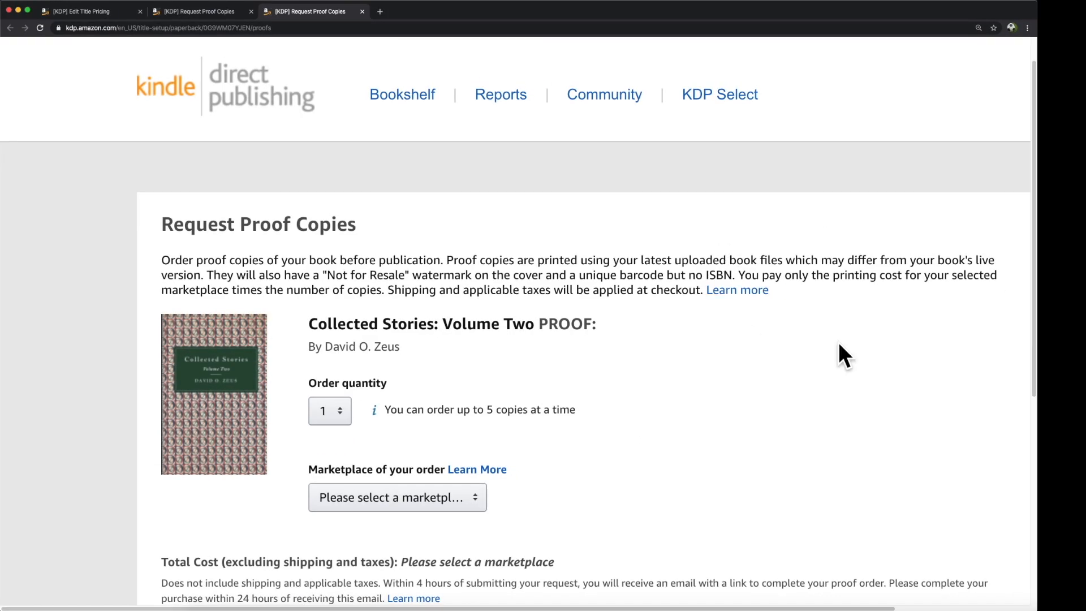
# Request 2 proof copies of Collected Stories: Volume Two from the Amazon.co.uk marketplace, and submit the proof request.
pyautogui.scroll(-3, 839, 342)
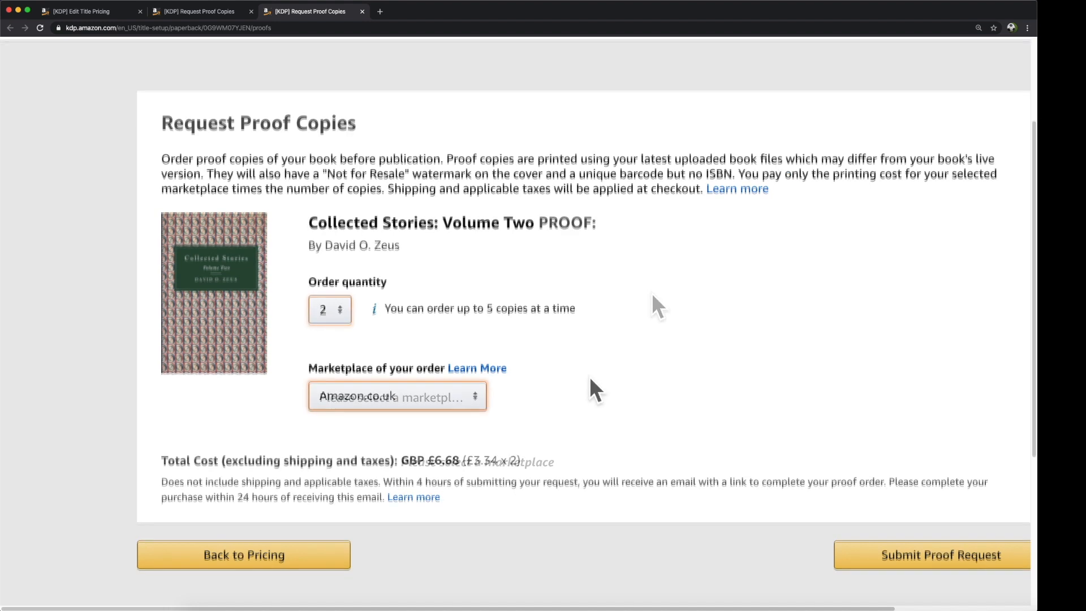
pyautogui.scroll(-3, 589, 388)
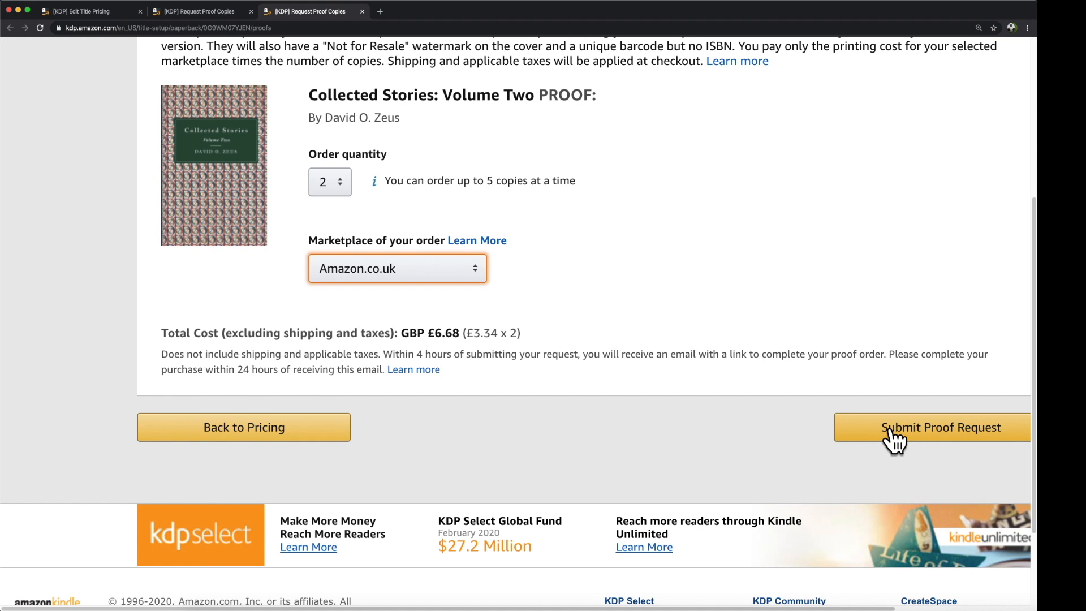
pyautogui.click(888, 428)
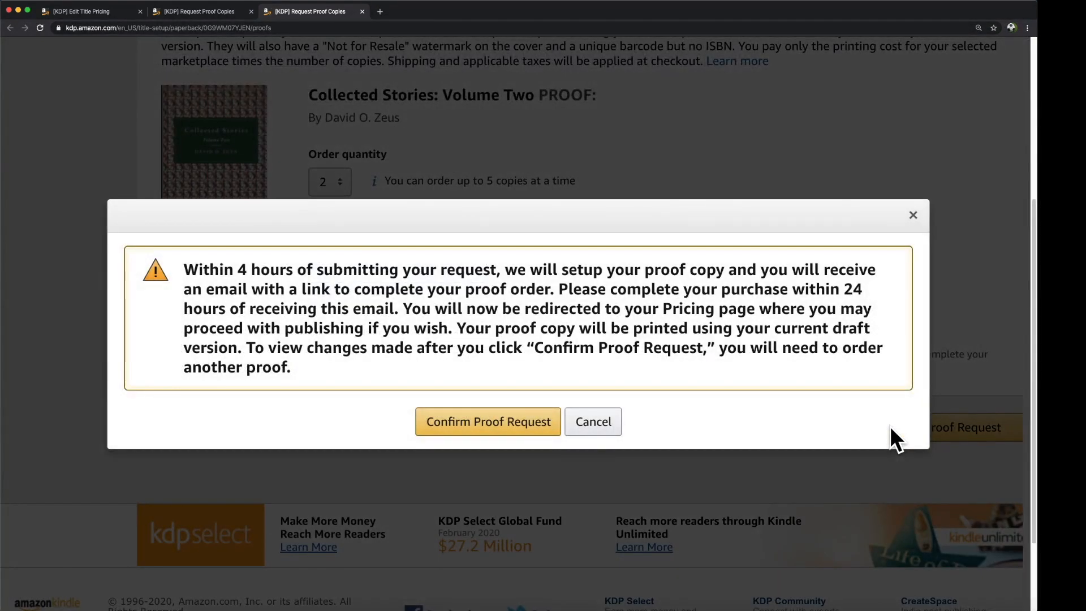